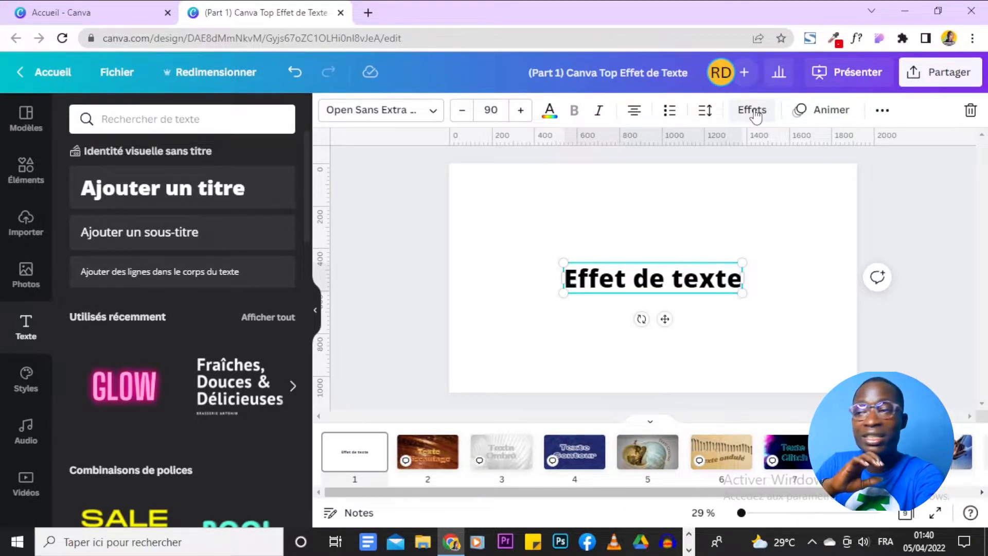
Step: Open the text effects for the "Effet de texte" title and look through the available style and shape options
click(752, 110)
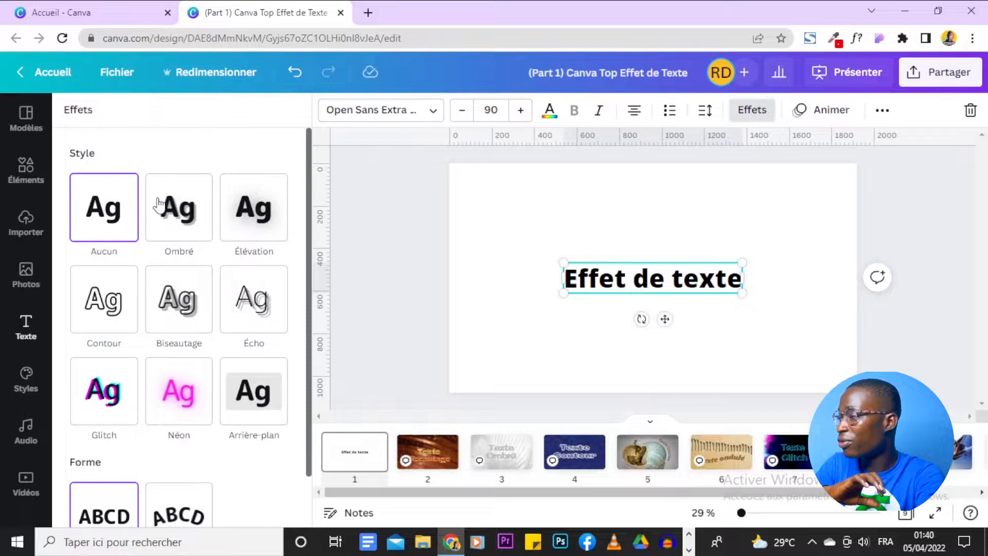
scroll(159, 204, down, 2)
scroll(232, 214, up, 2)
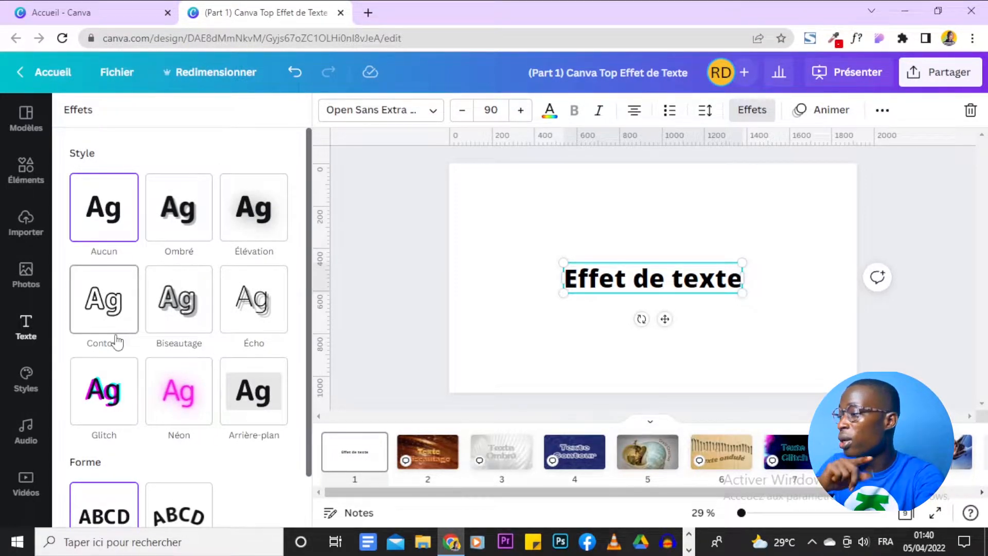
scroll(241, 410, down, 1)
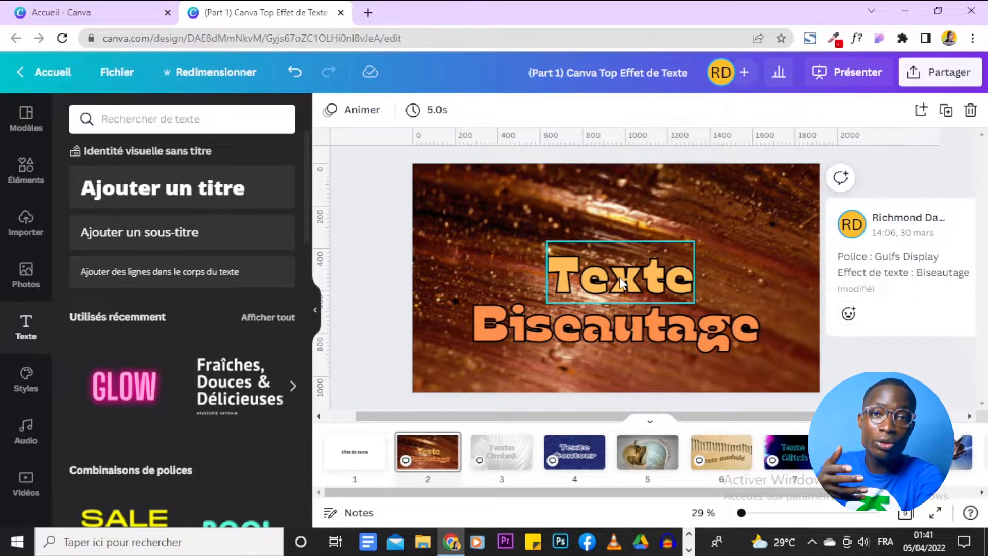
Step: Add a blank page after page 2, then check the font and effect noted for the "Texte Biseautage" example
click(465, 456)
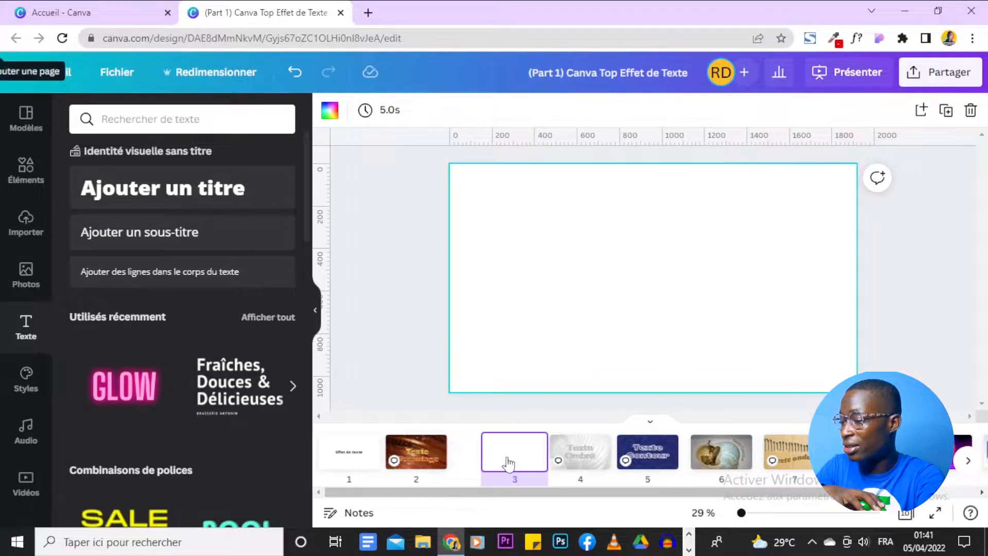
click(453, 465)
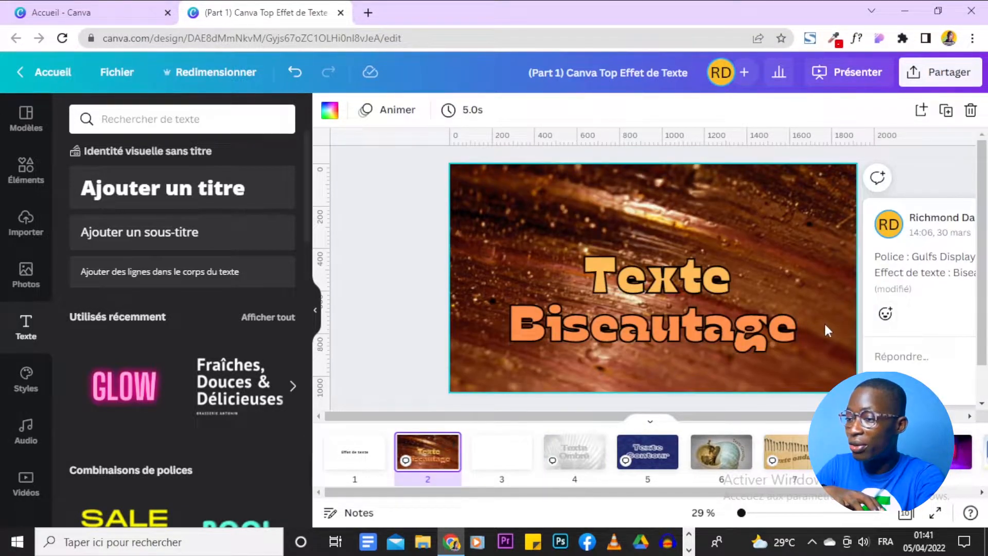
drag(704, 418, 787, 421)
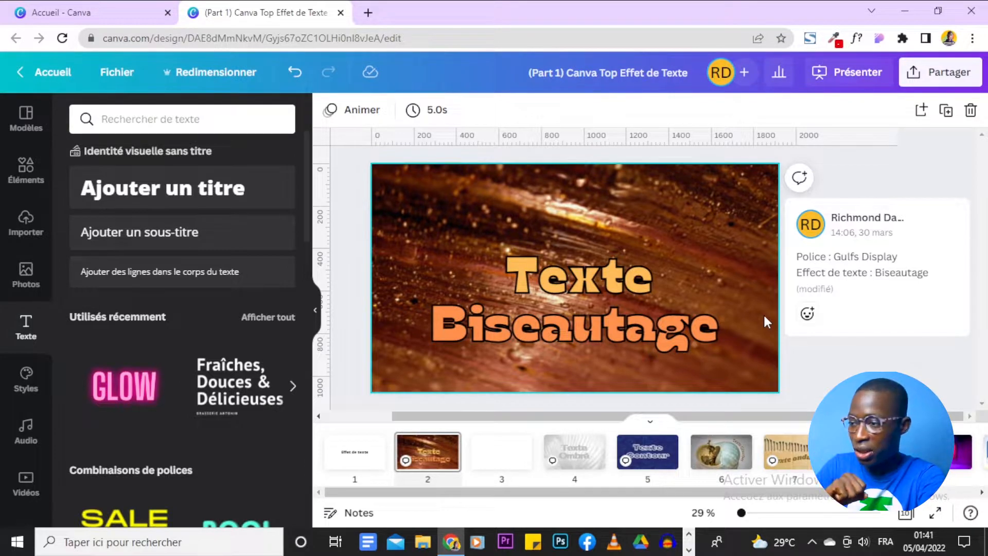
click(544, 286)
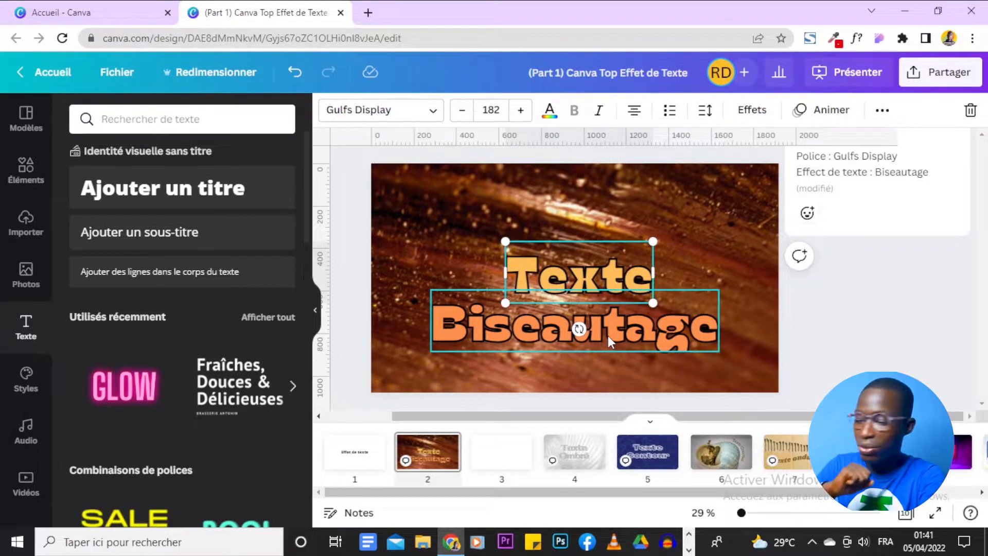
Step: Add a heading reading "Effet de texte Biseautage" to the blank page 3
click(493, 452)
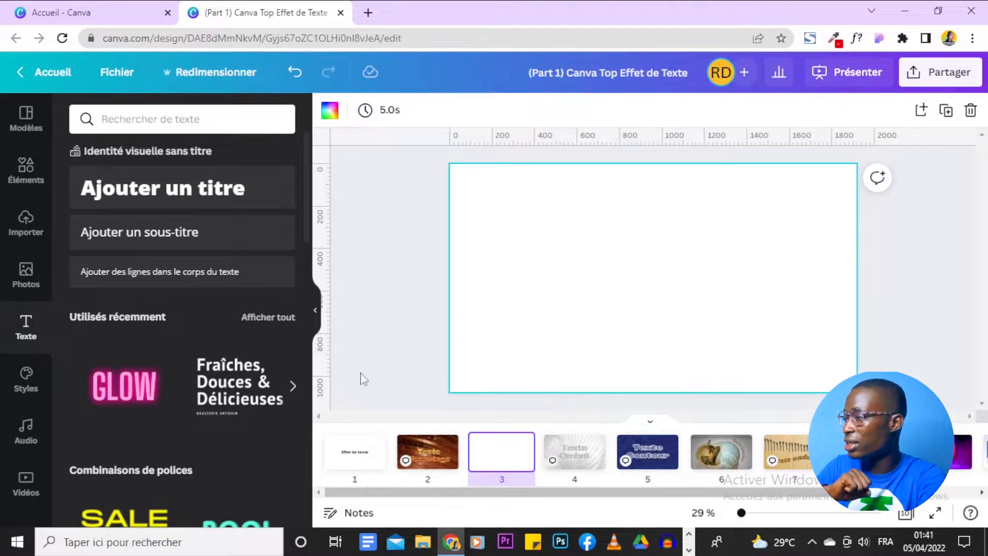
click(209, 200)
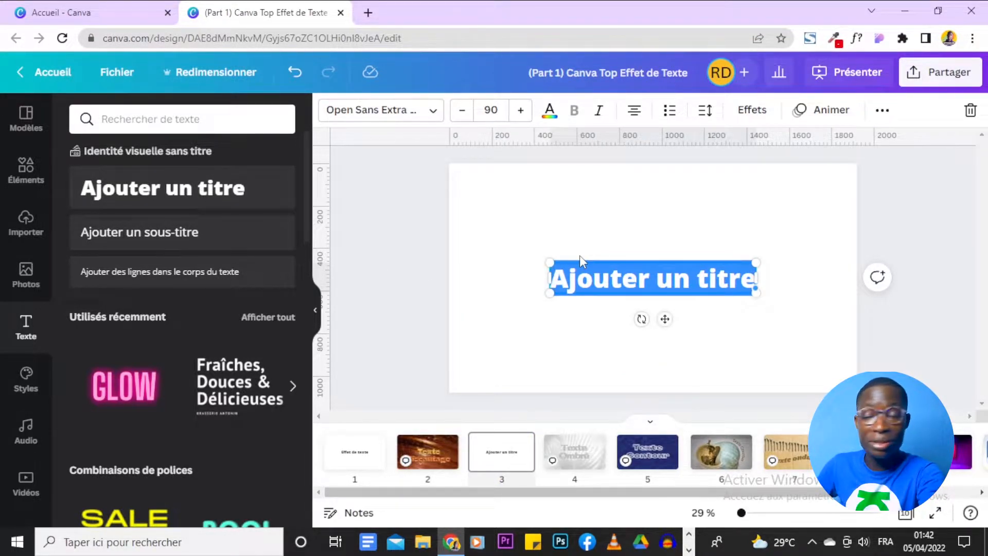
text(Effet de texte Biseautage)
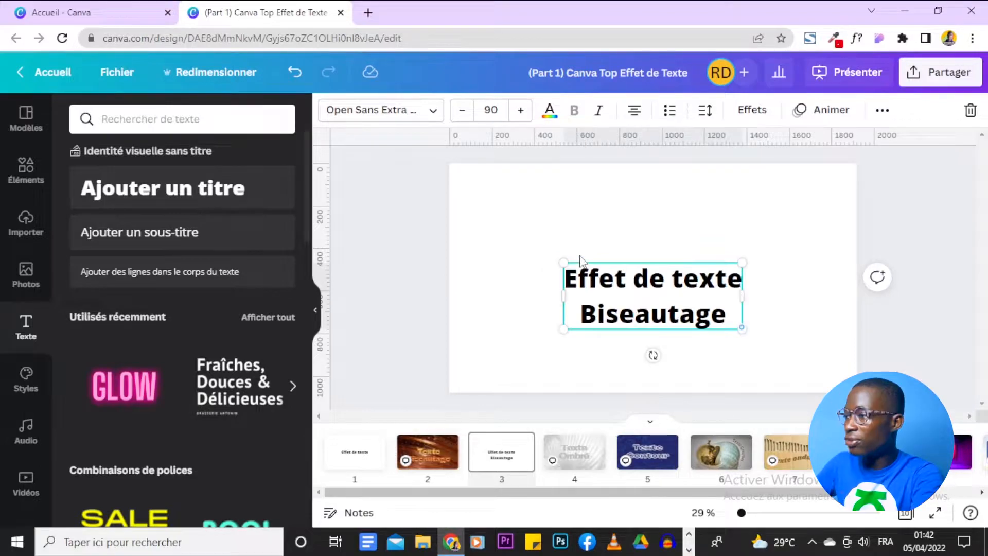
Step: Change the page 3 heading's font to Gulfs Display and enlarge it to size 113, roughly centred on the page
click(395, 115)
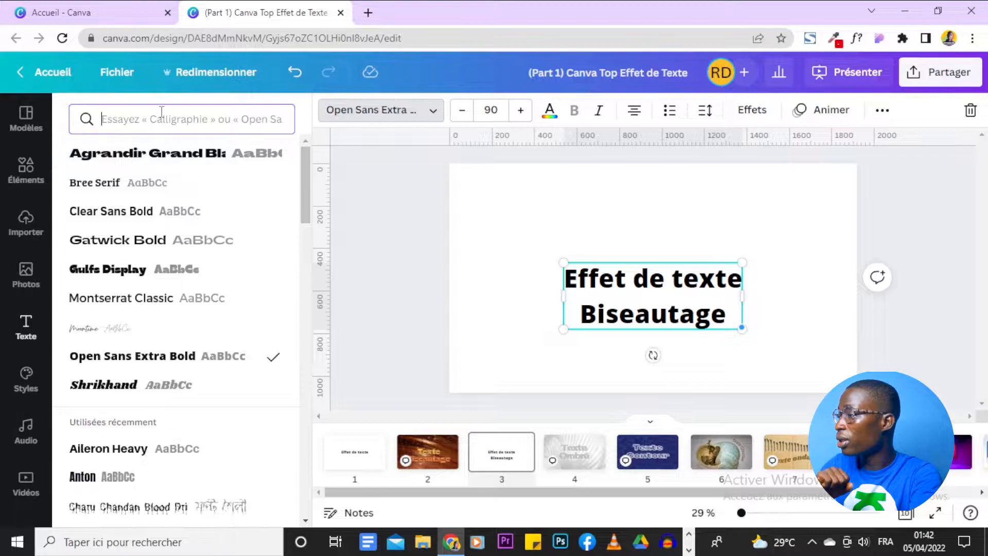
click(161, 112)
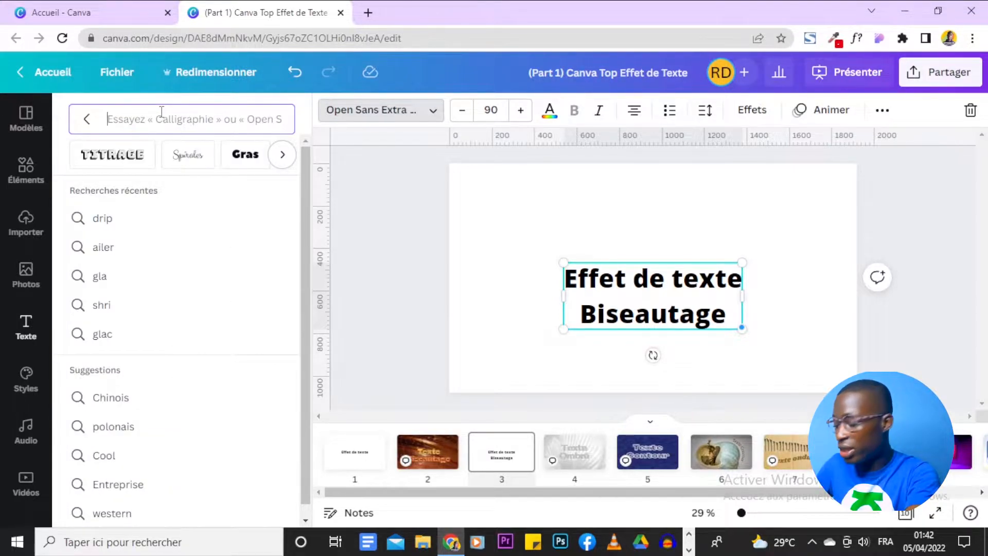
text(gulfs)
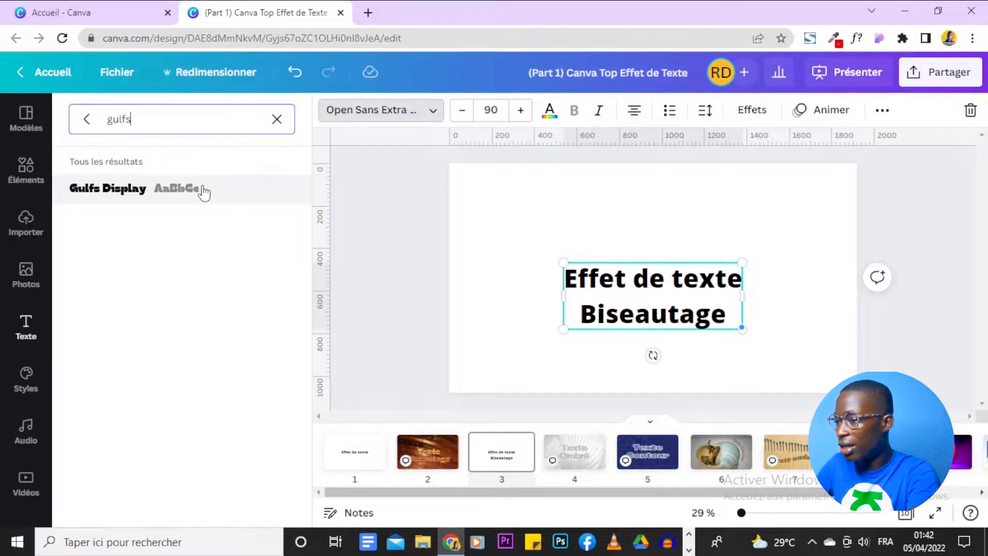
click(152, 184)
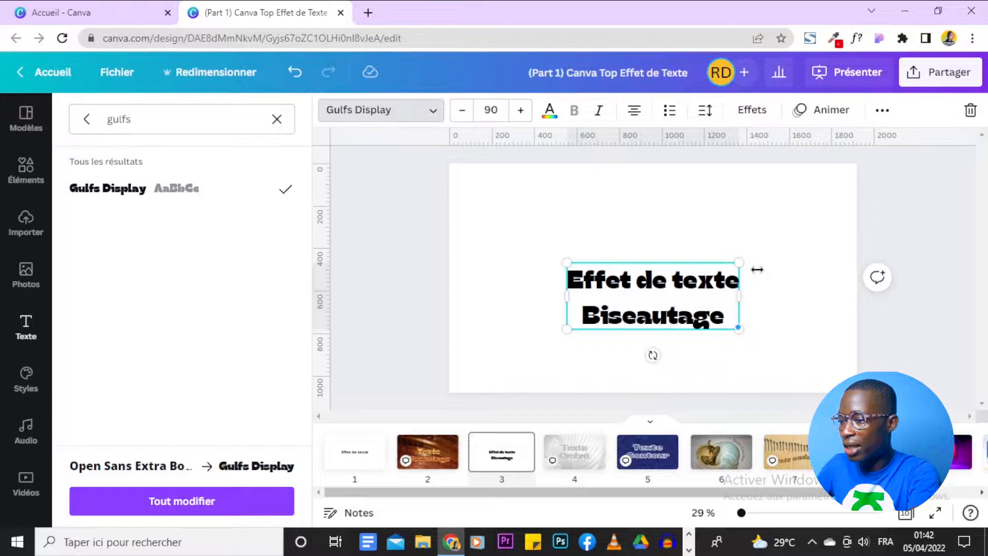
drag(739, 263, 783, 246)
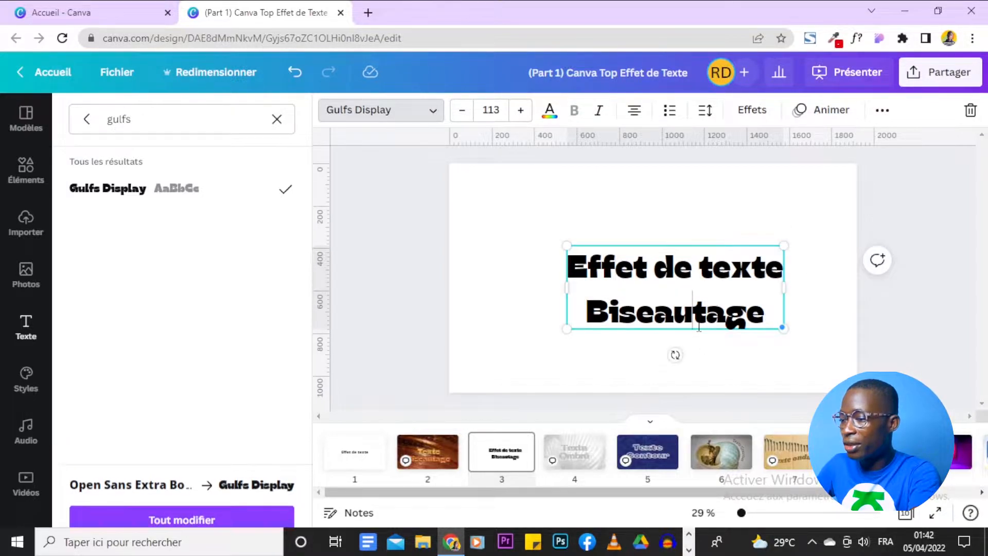
drag(697, 330, 684, 320)
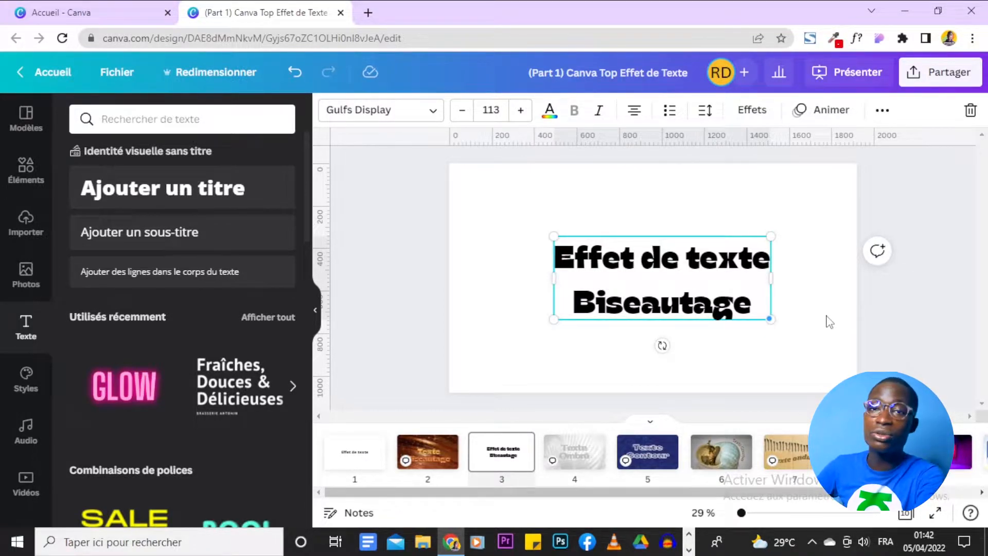
Step: Apply the Biseautage effect to the page 3 heading with orange as the effect colour
click(746, 111)
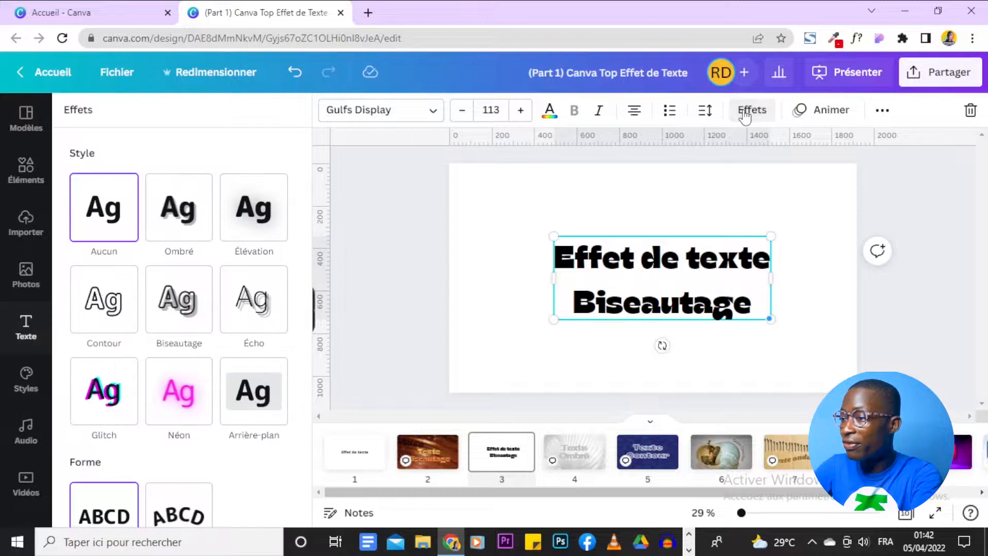
scroll(201, 231, down, 1)
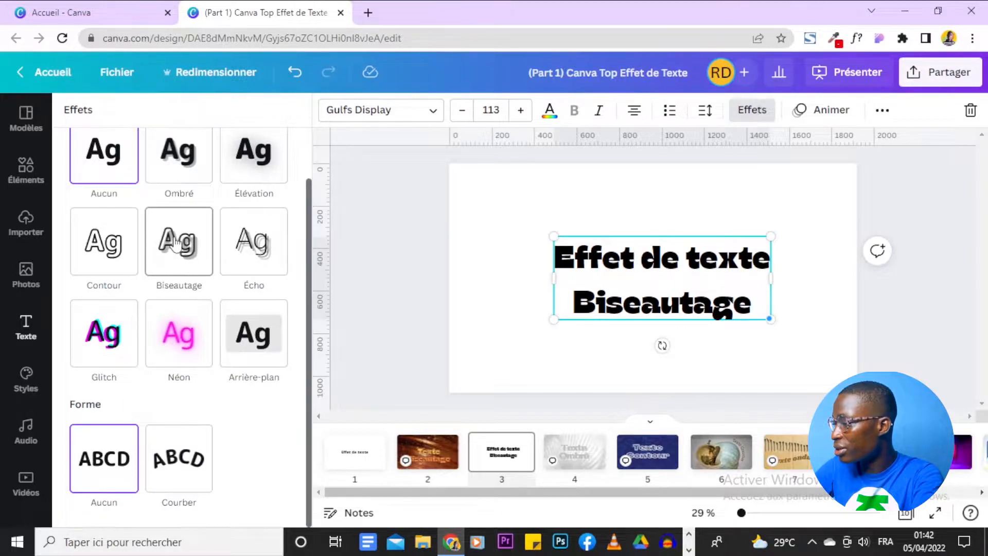
click(186, 251)
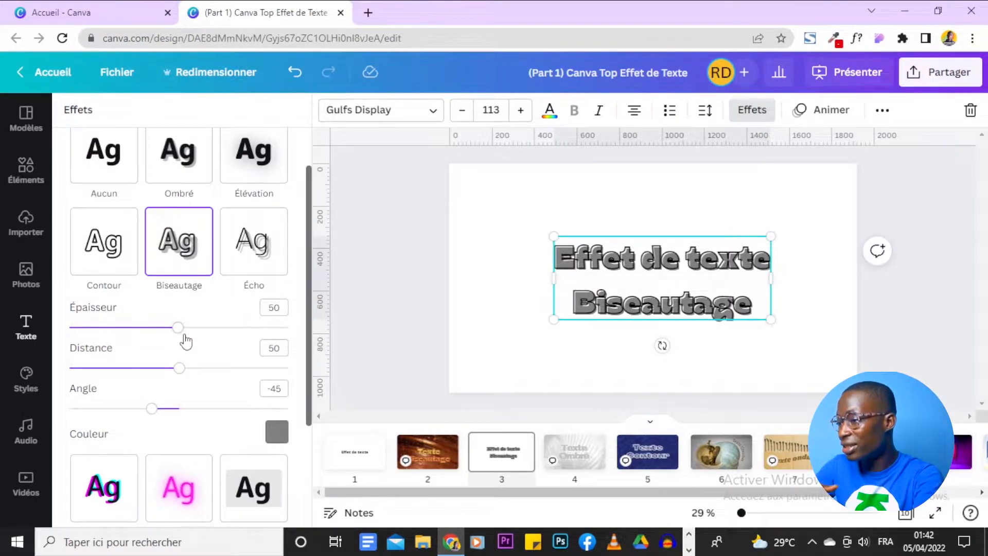
scroll(186, 341, down, 2)
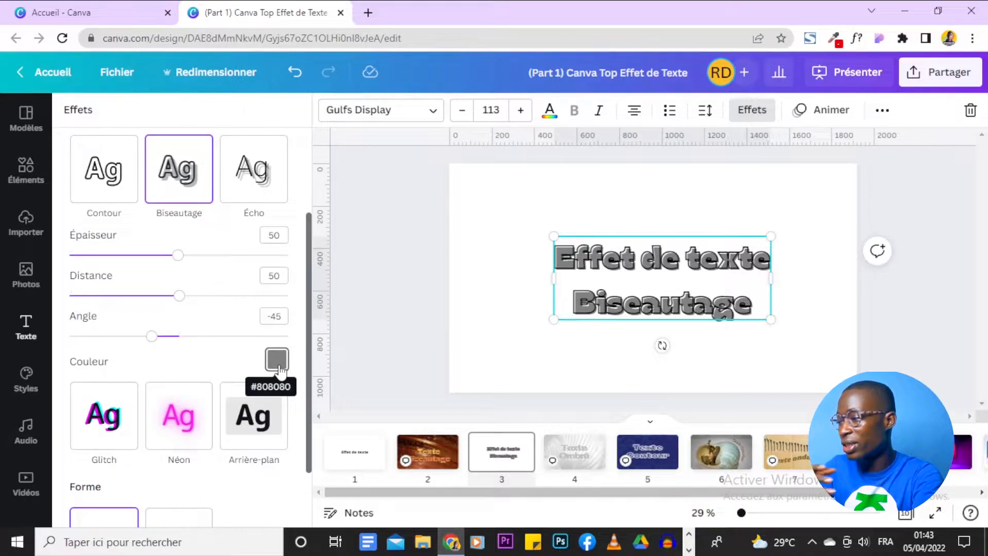
click(277, 360)
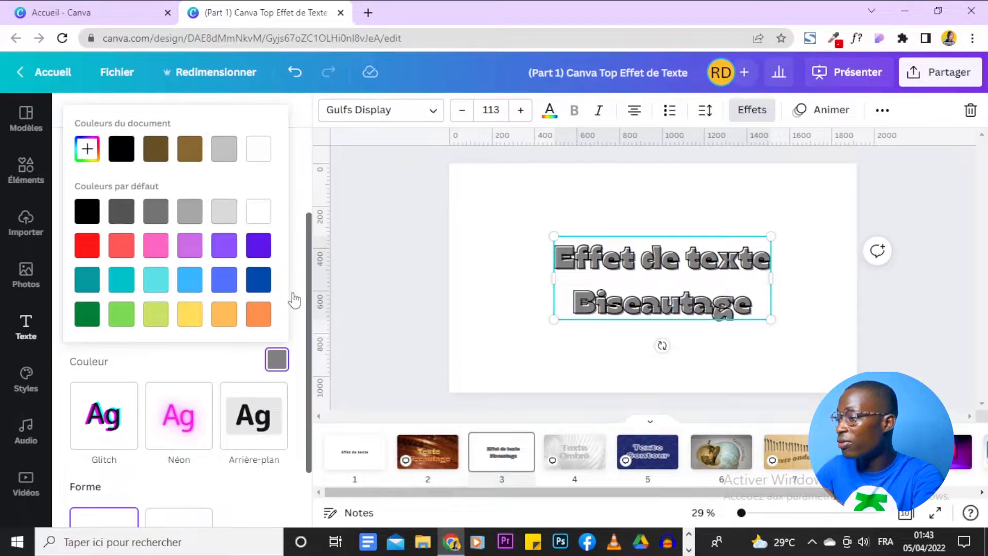
click(267, 319)
click(233, 364)
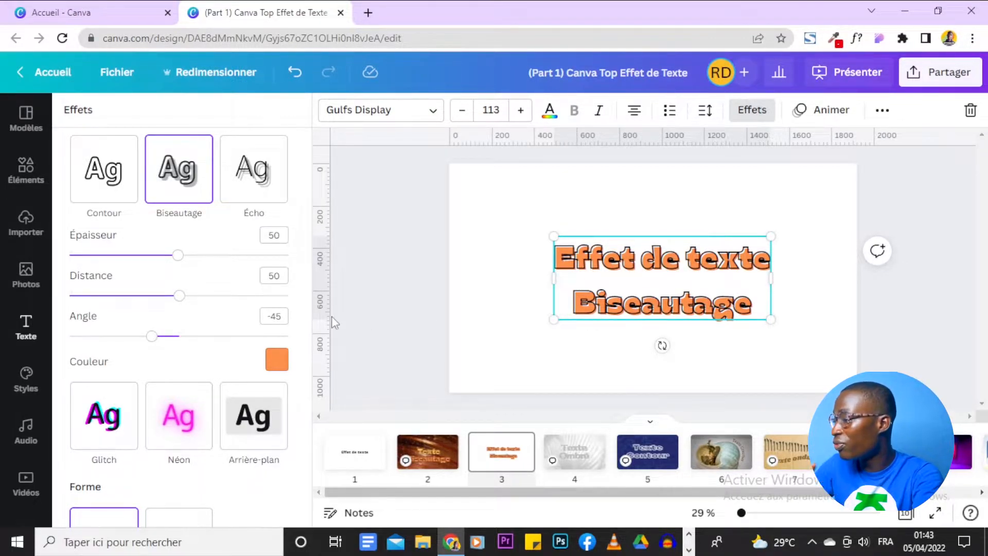
Step: Adjust the Biseautage effect to distance 0, thickness 45 and angle -29, and close the effect settings
drag(180, 295, 23, 314)
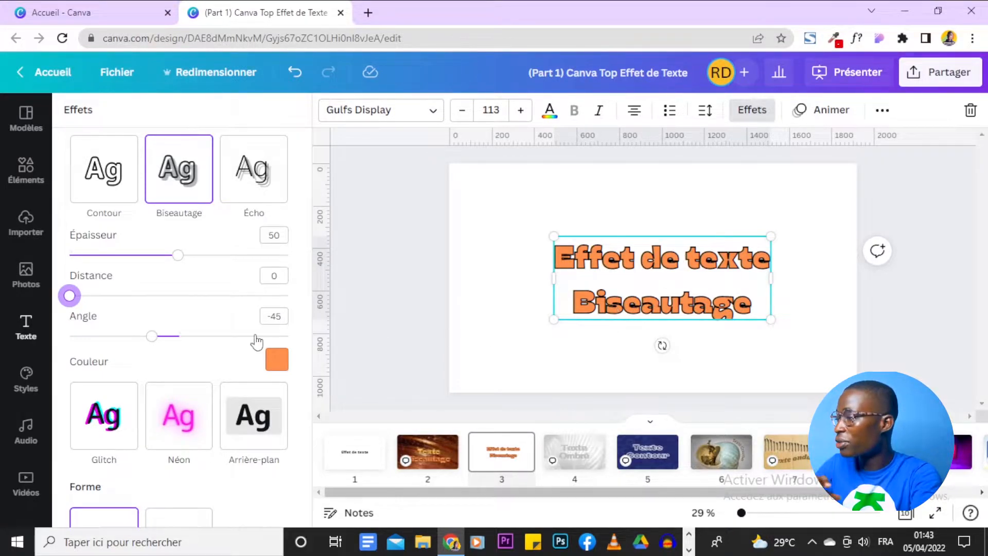
mouse_move(179, 254)
mouse_down()
mouse_move(262, 255)
mouse_move(269, 277)
mouse_move(159, 254)
mouse_move(118, 273)
mouse_move(137, 255)
mouse_move(166, 255)
mouse_up()
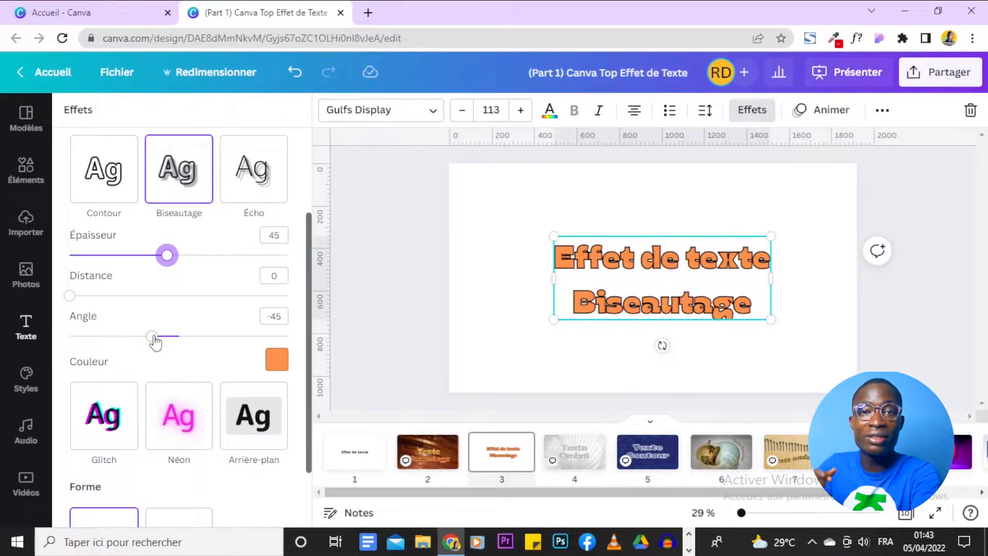
drag(153, 337, 231, 350)
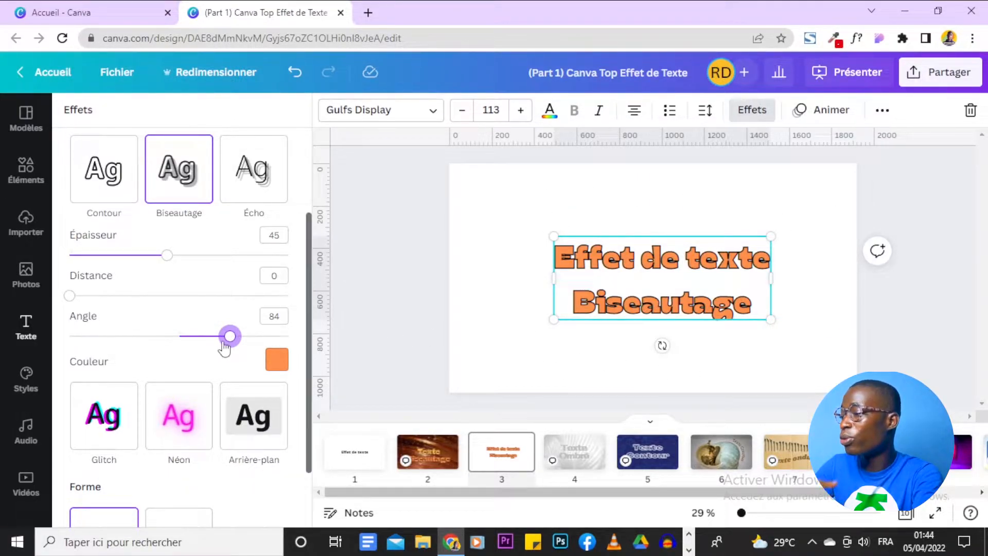
drag(228, 340, 162, 354)
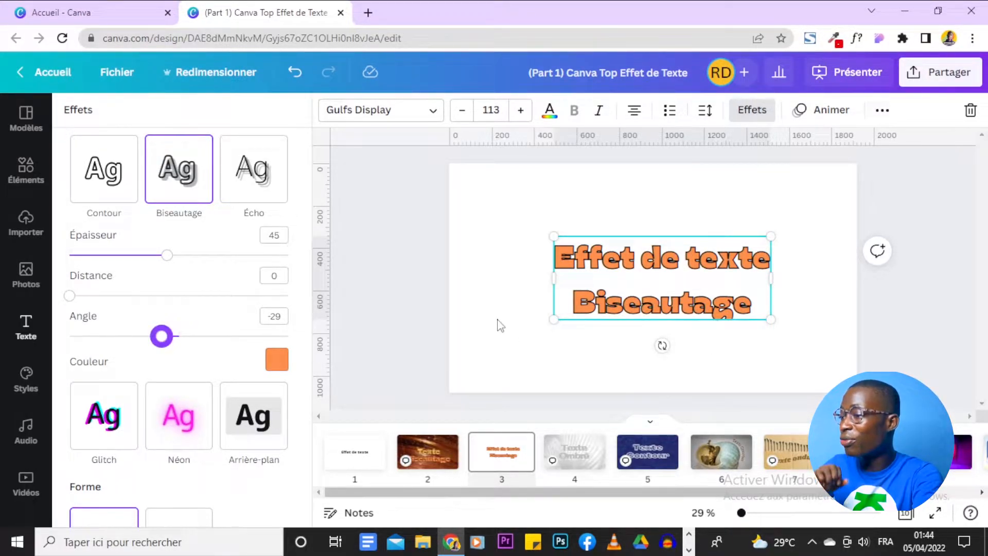
key(Escape)
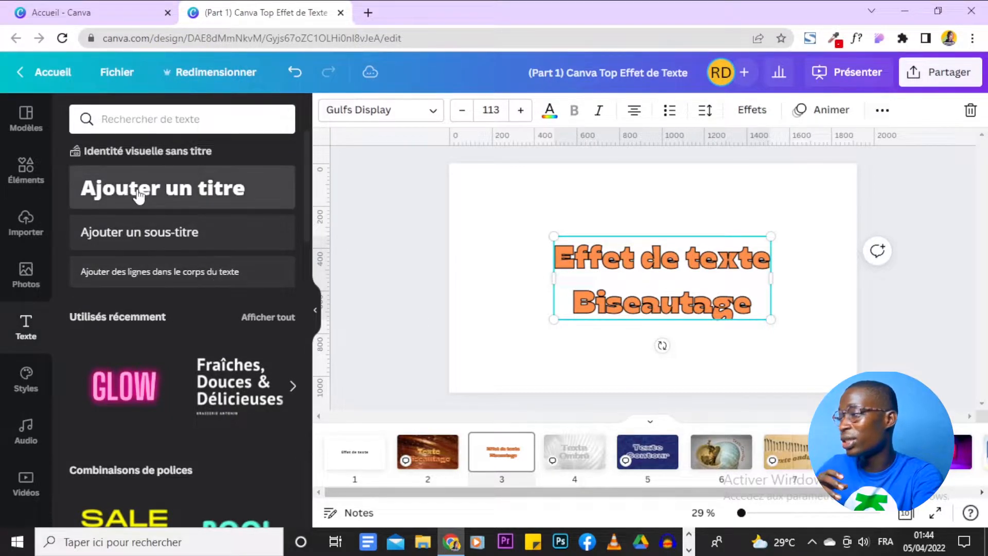
Step: Insert a blank page after the "Texte Ombré" example on page 4
click(24, 172)
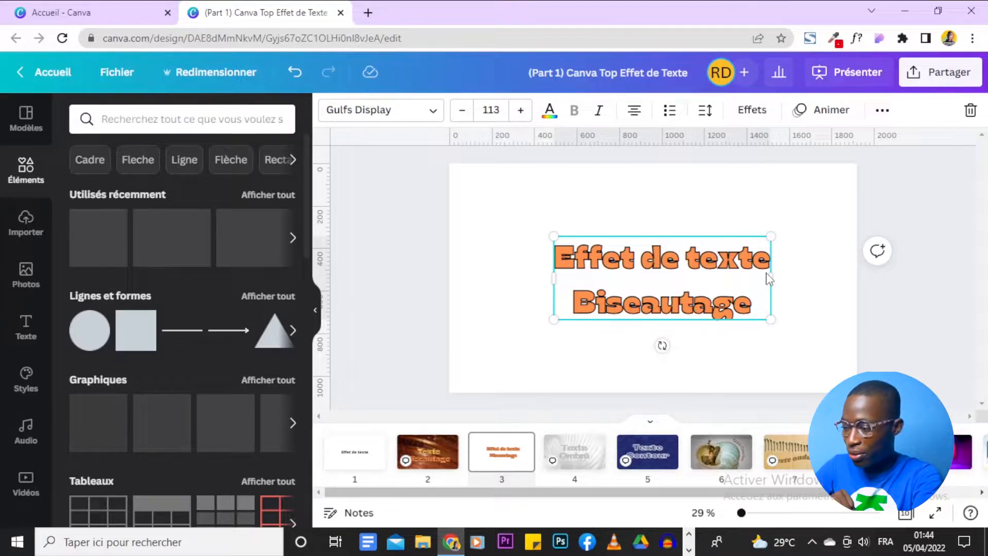
click(559, 463)
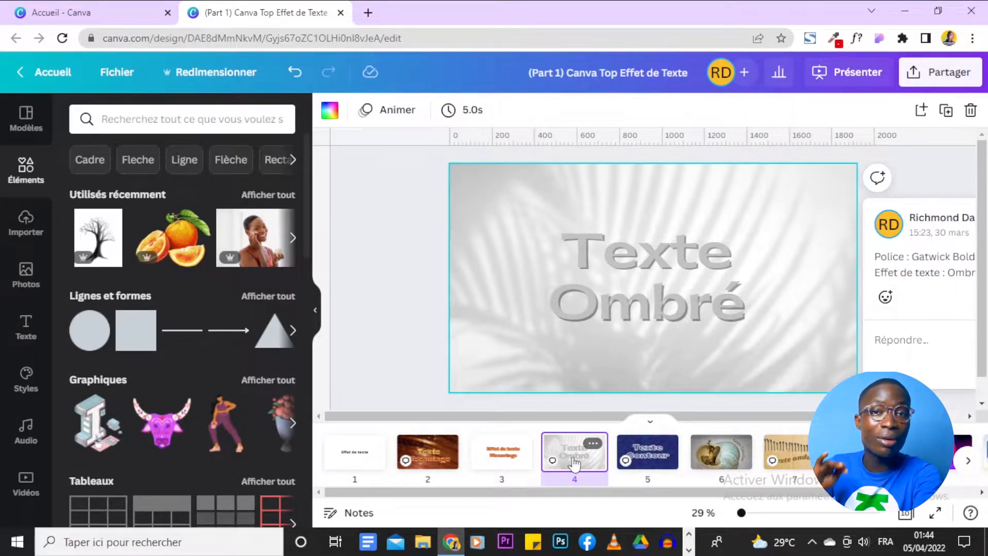
click(610, 448)
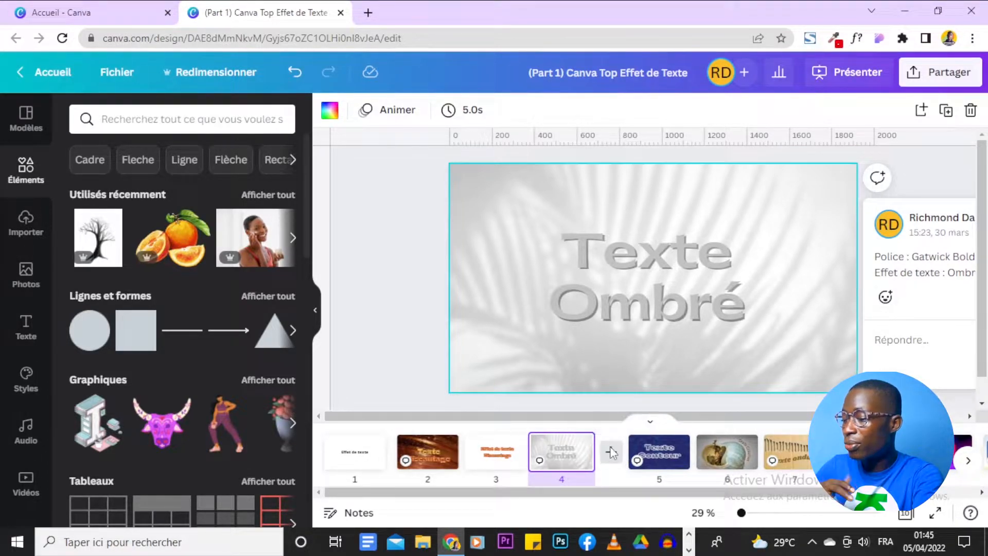
Step: Add a heading reading "Effet de texte Ombré" to the new page 5
click(26, 321)
click(155, 191)
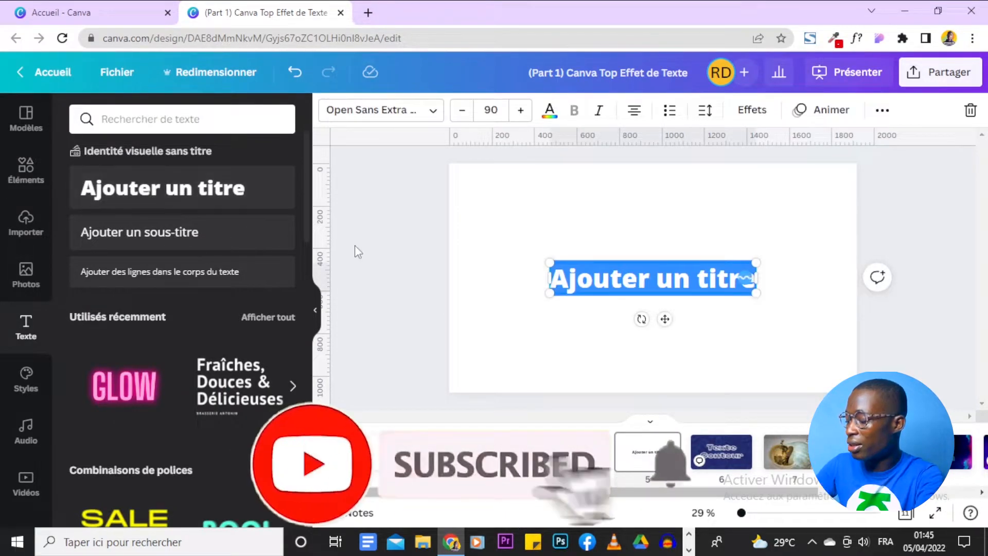
text(Effet de texte Ombré)
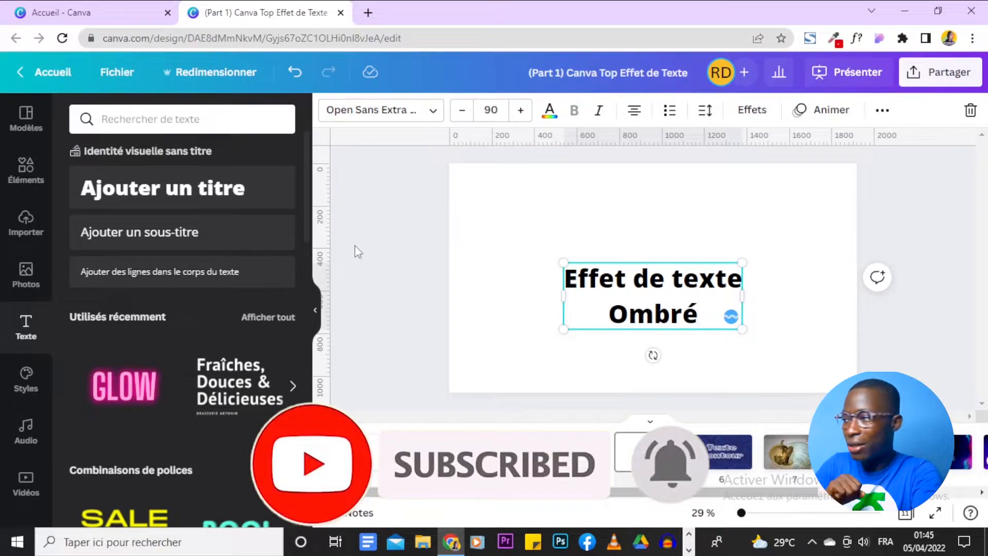
Step: Check the font used on the page 4 example and set the page 5 heading's font to Gatwick Bold
click(586, 457)
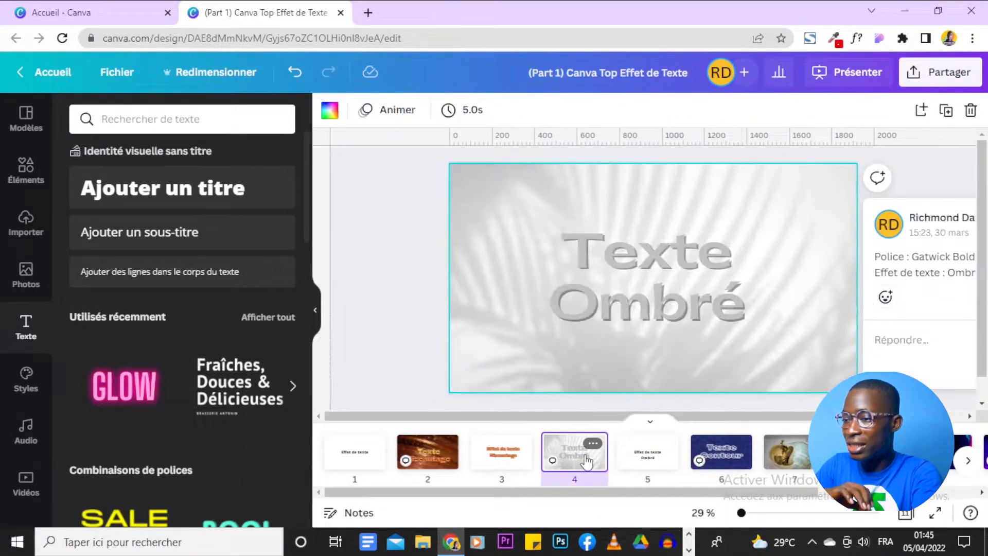
click(637, 460)
click(602, 291)
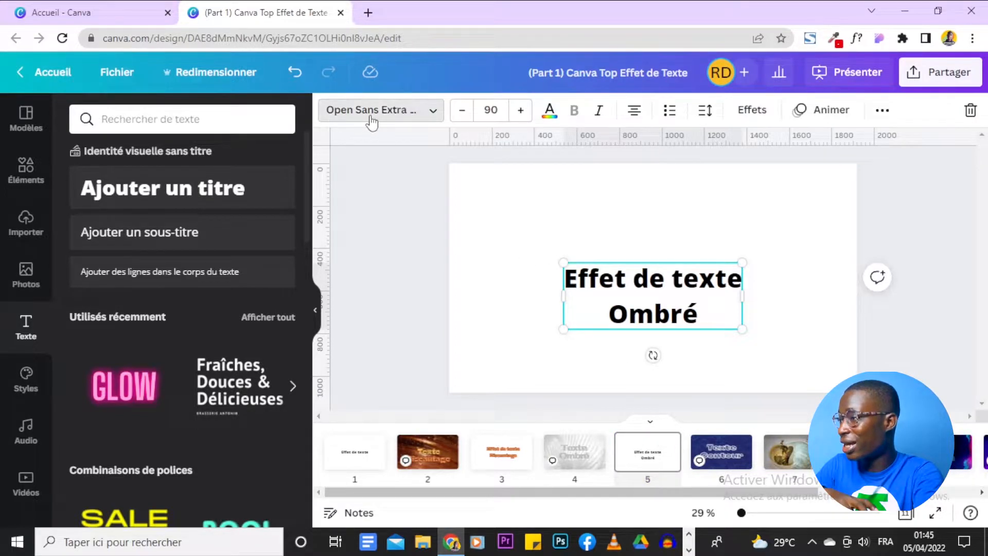
click(369, 116)
text(gulfs)
key(ctrl+a)
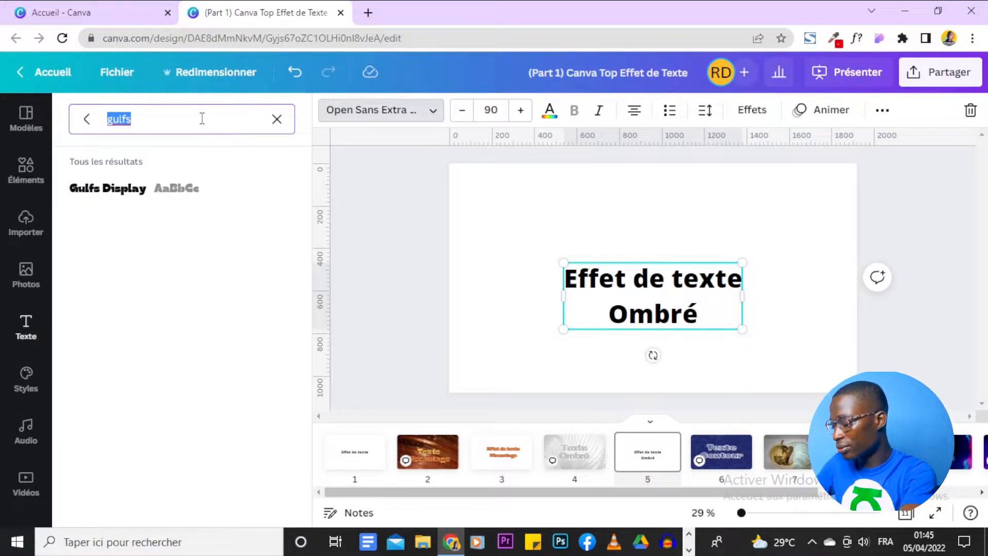
text(gatw)
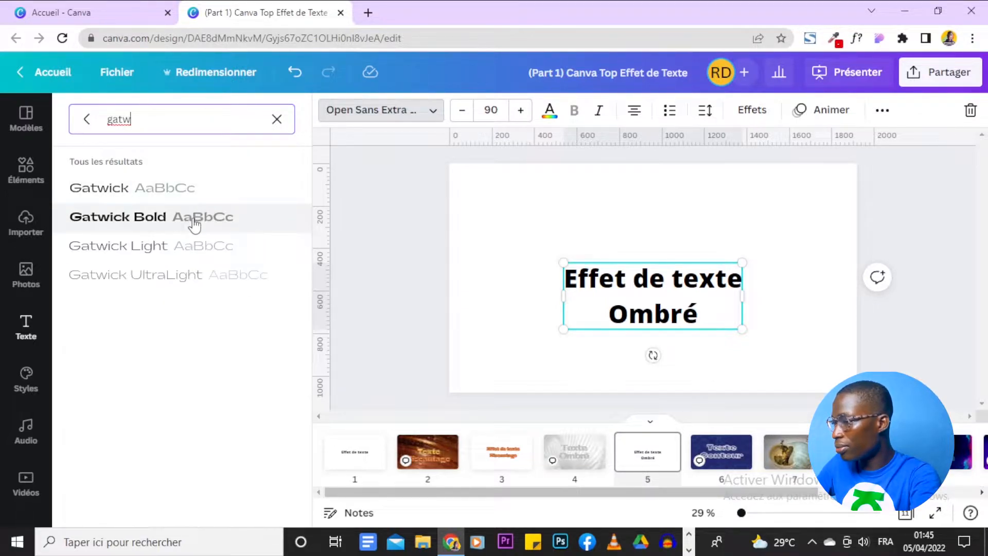
click(194, 225)
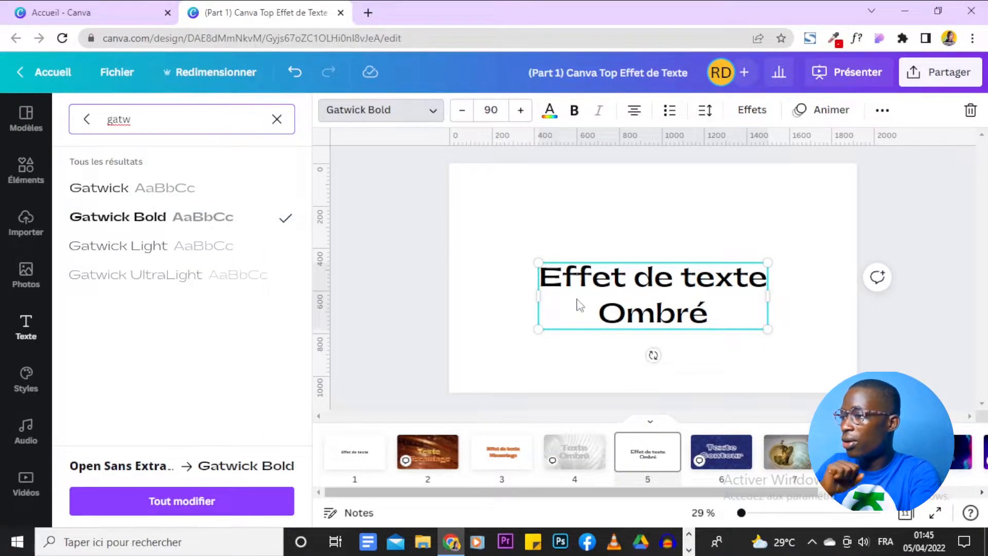
Step: Apply the Ombré effect to the page 5 heading and set its distance to 67
click(752, 110)
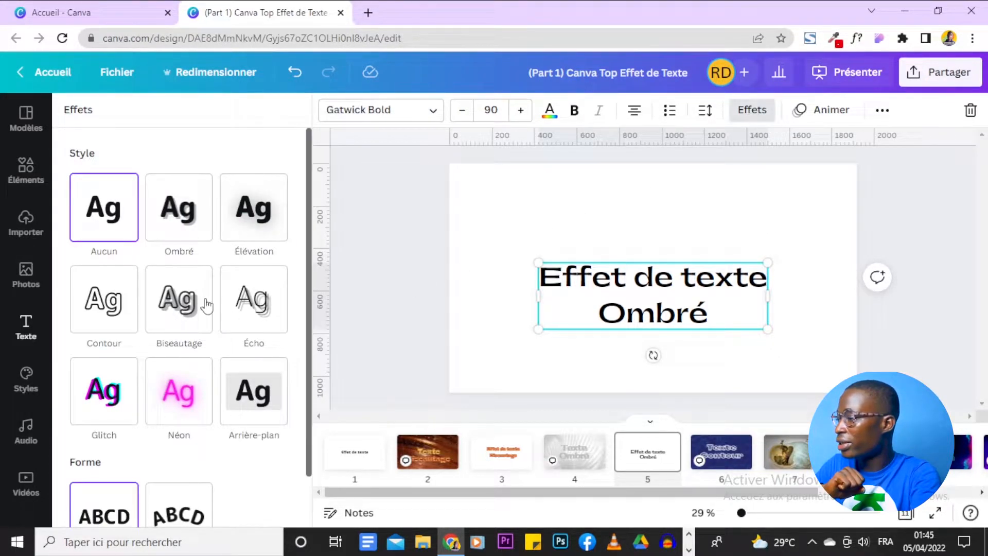
click(181, 226)
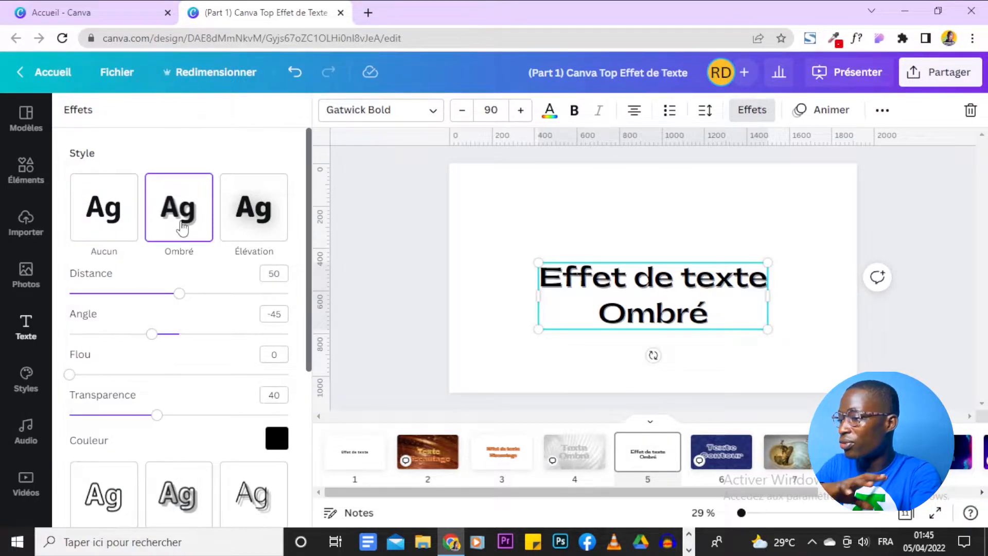
scroll(193, 381, down, 1)
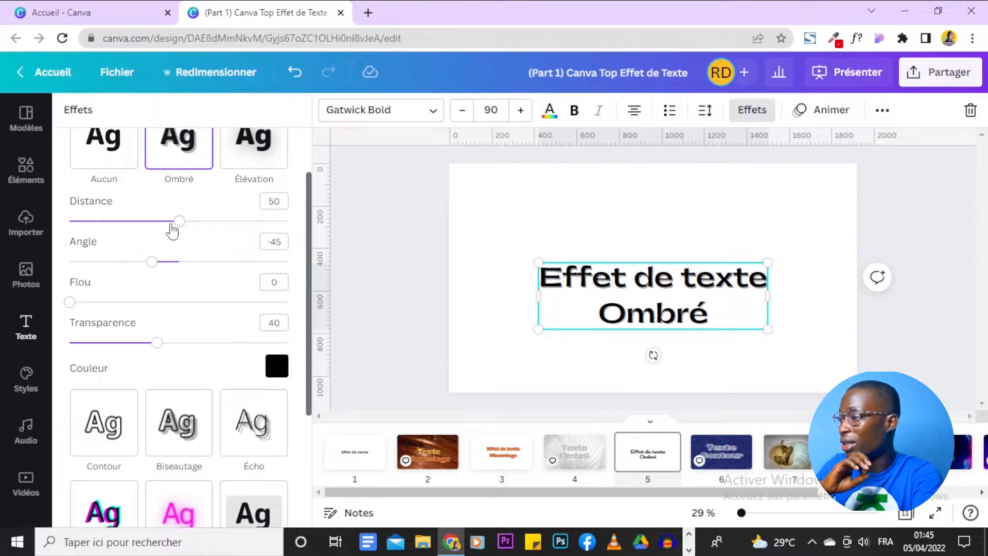
drag(177, 221, 192, 251)
drag(122, 256, 216, 261)
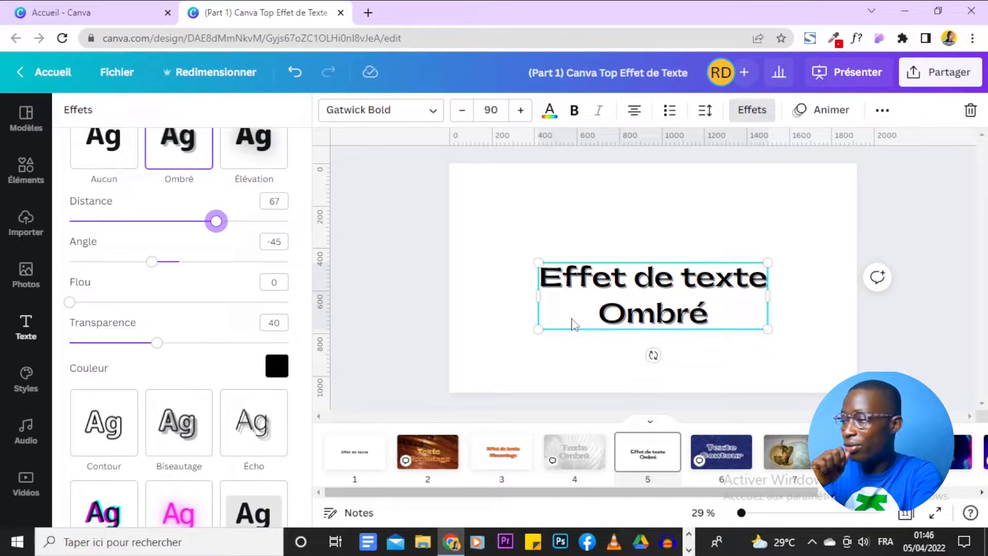
Step: Set the Ombré effect's angle to 118, blur (Flou) to 35 and transparency to 74
drag(153, 264, 253, 286)
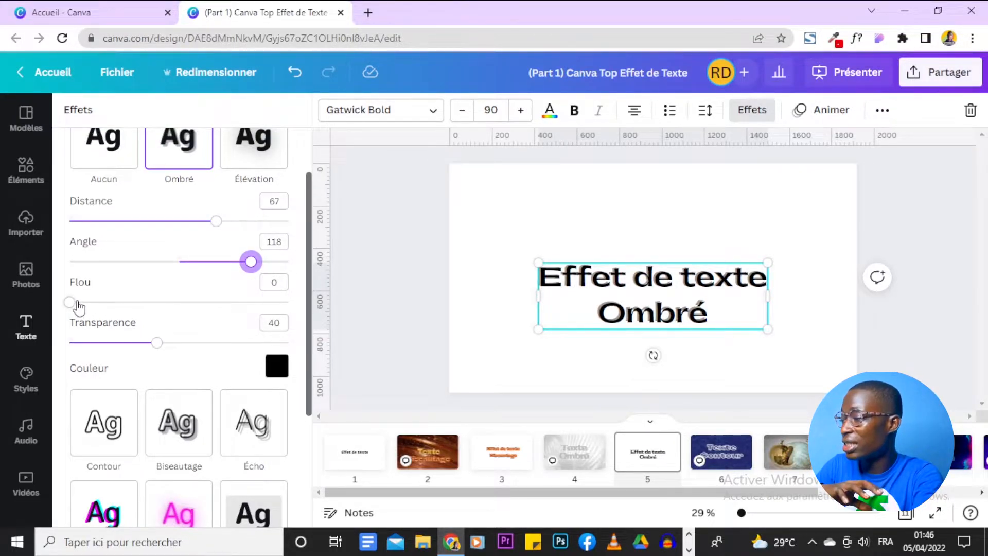
drag(74, 304, 148, 330)
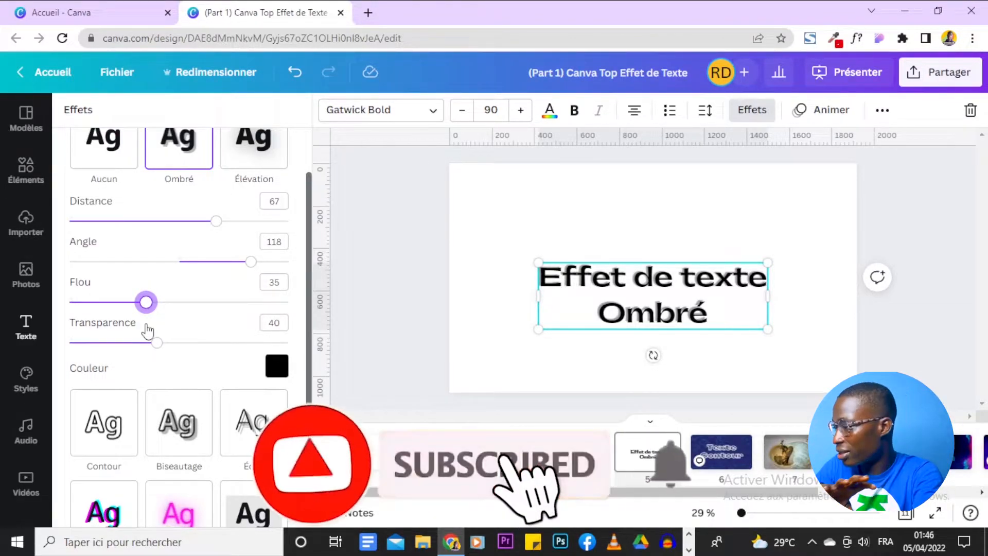
drag(156, 343, 231, 343)
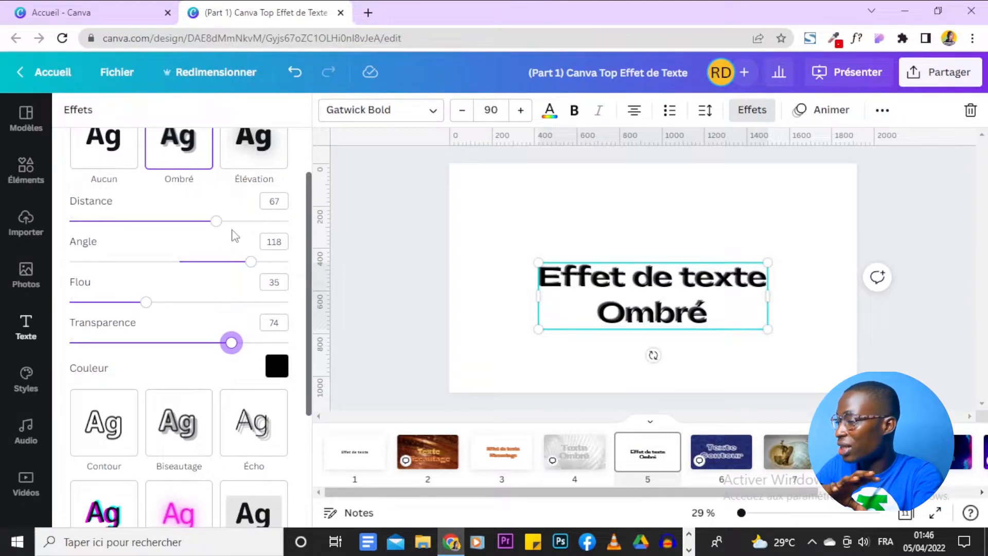
Step: View the colour choices for the Ombré effect without picking one, and close the effect settings
scroll(236, 236, down, 3)
scroll(235, 235, up, 1)
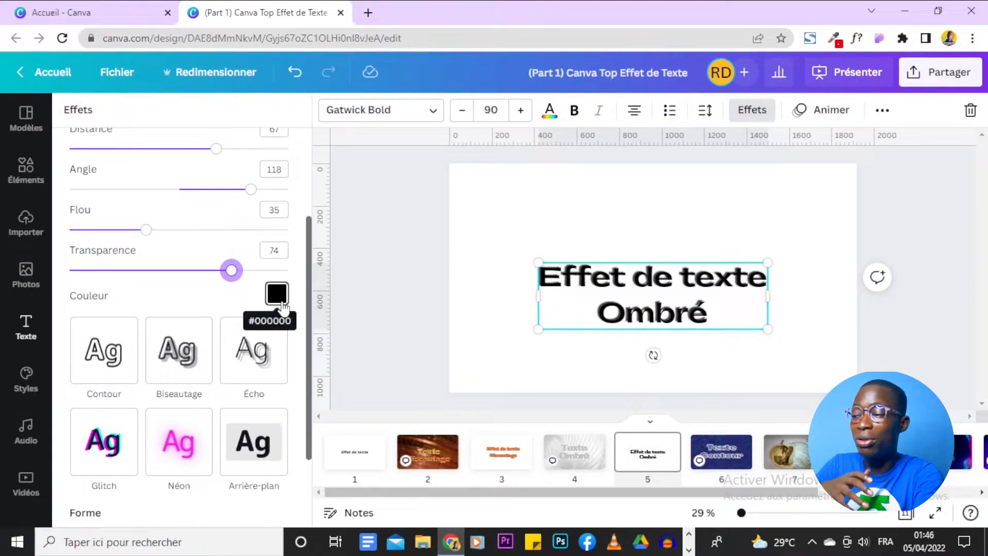
click(277, 295)
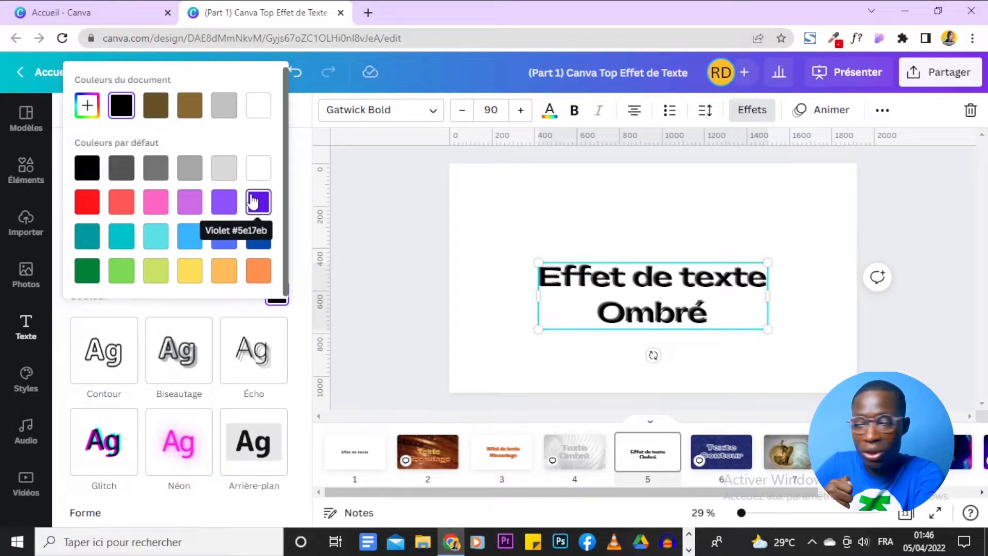
click(298, 259)
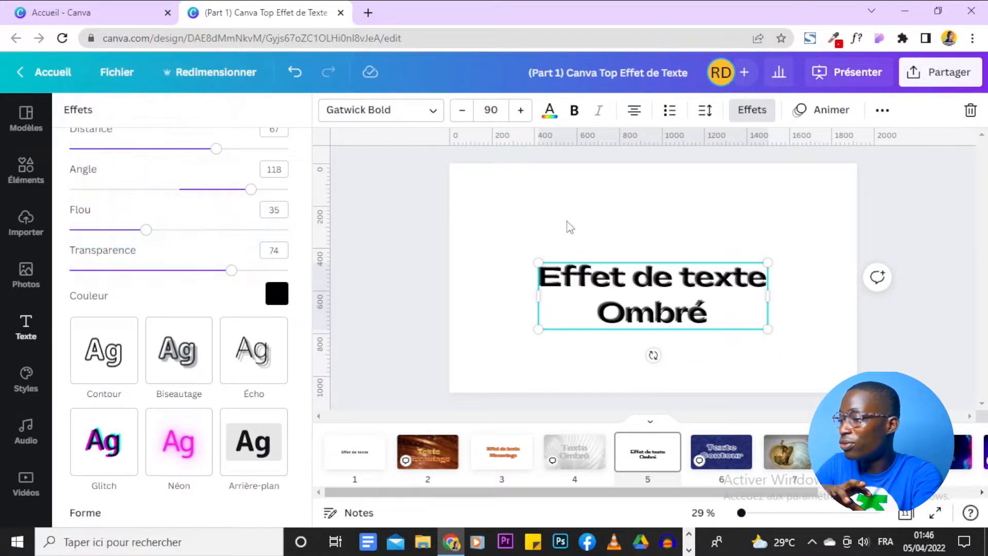
click(651, 211)
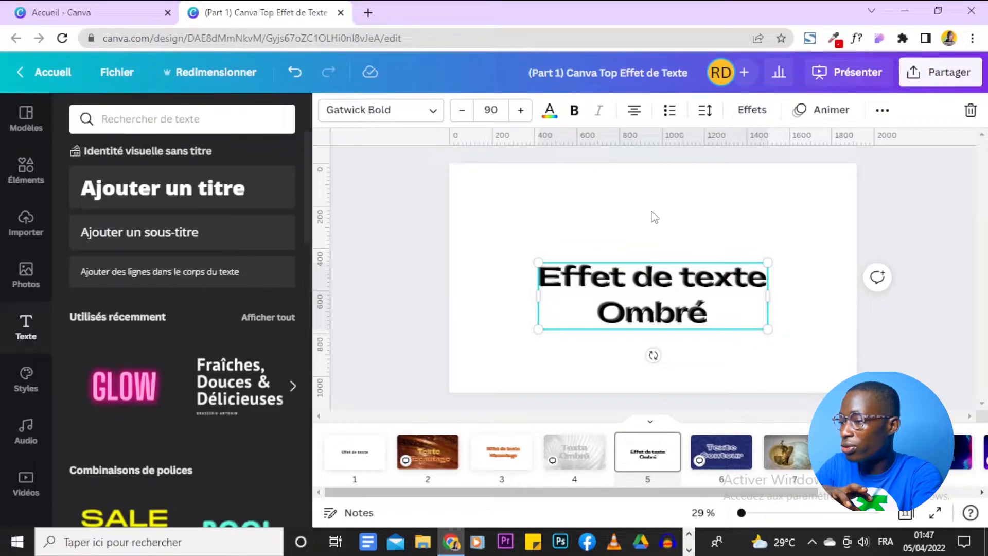
click(498, 238)
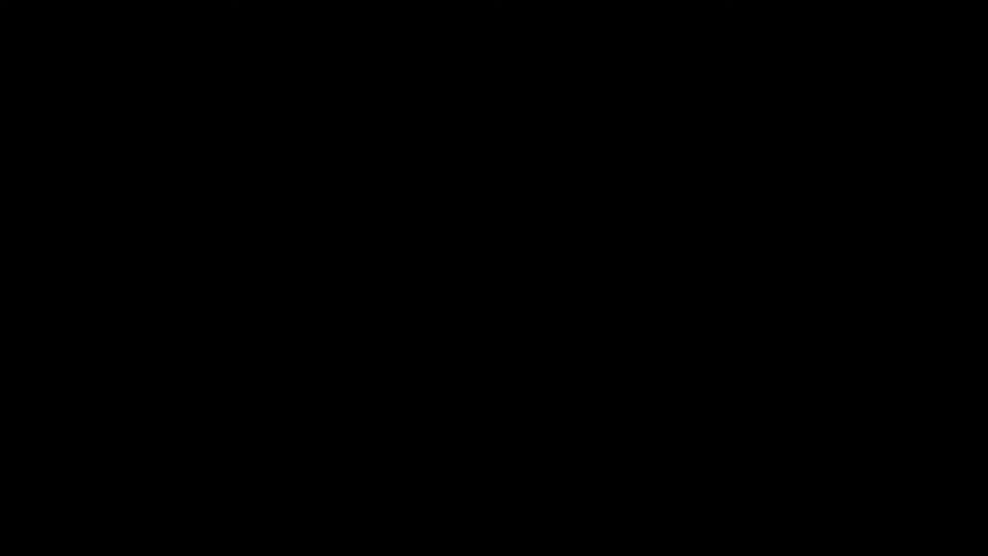
Step: Insert a blank page after the "Texte Contour" example on page 6 and add a default heading to it
click(722, 456)
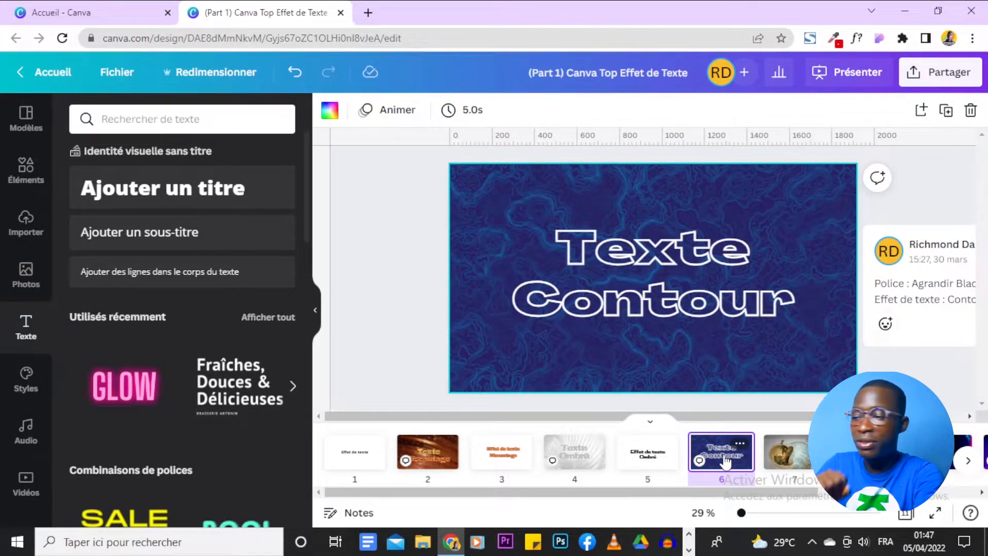
click(758, 455)
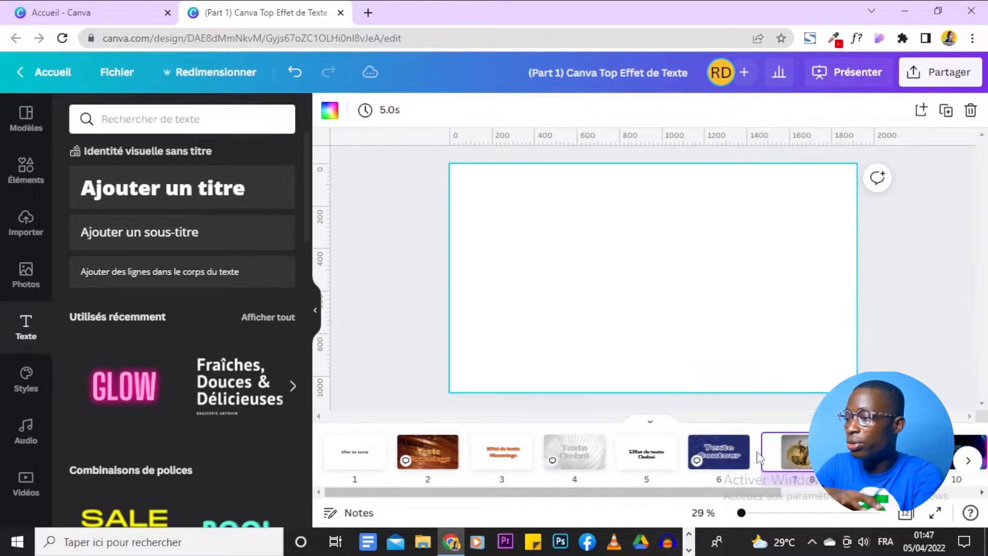
click(204, 195)
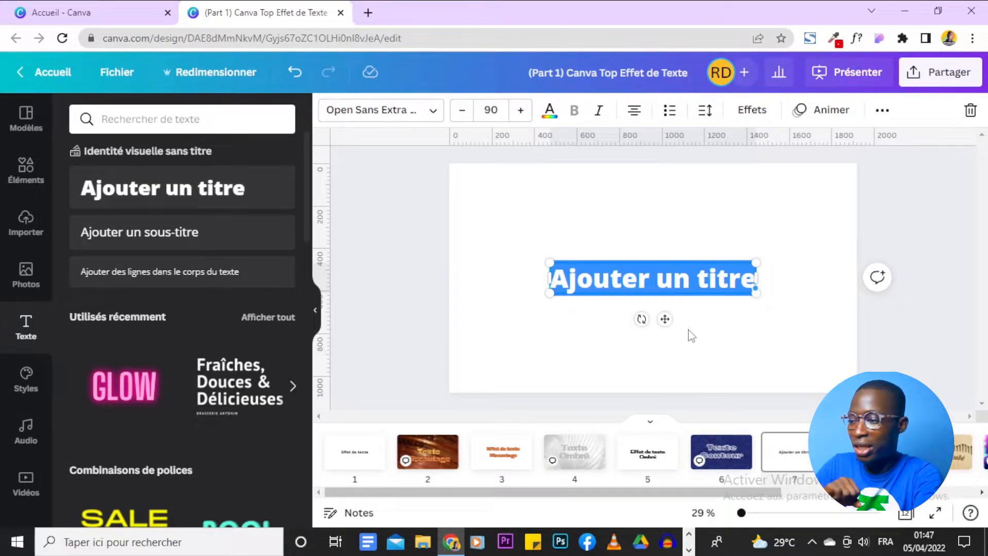
Step: Check the font used on the page 6 example and set the page 7 heading's font to Agrandir Grand Black
click(741, 469)
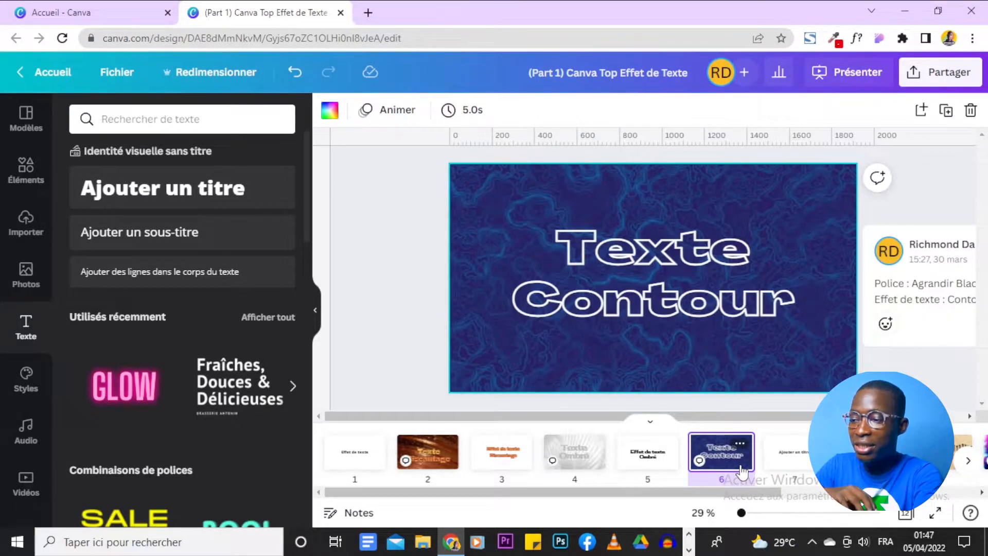
click(777, 455)
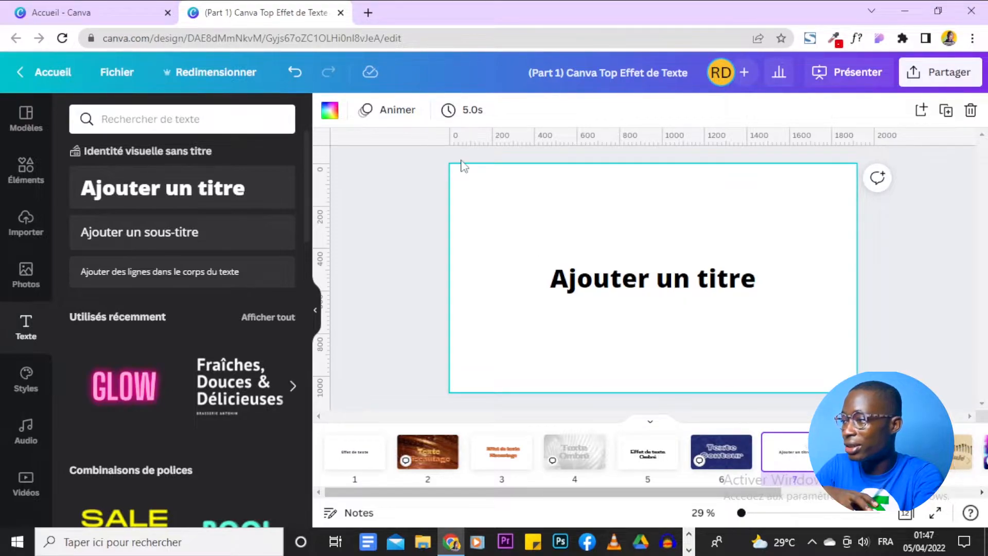
click(386, 110)
double_click(197, 118)
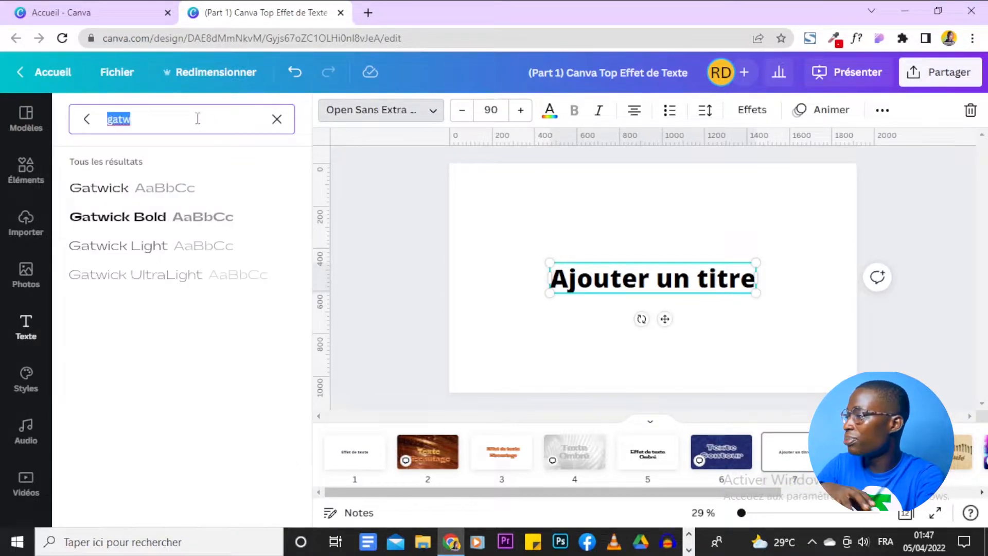
text(agran)
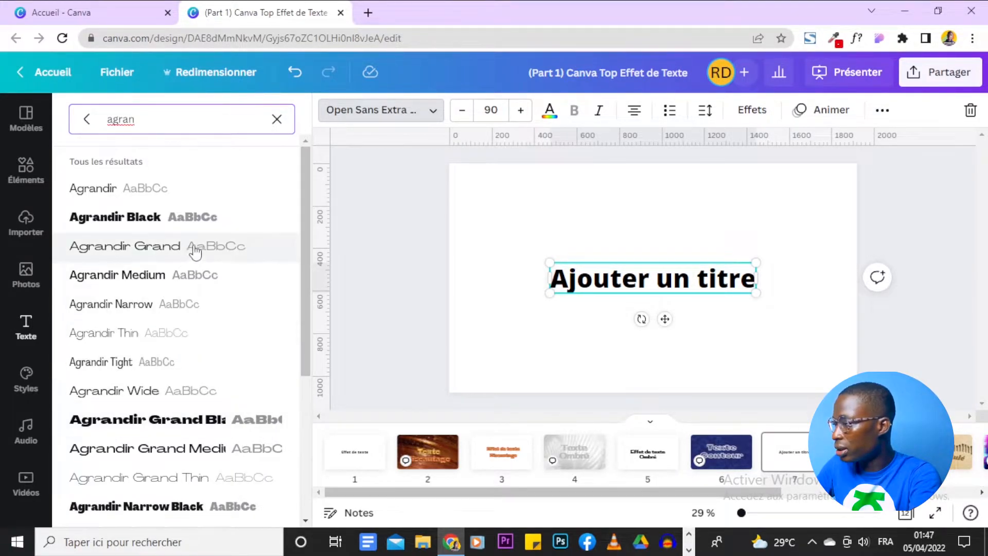
click(244, 425)
Step: Apply the Contour effect to the page 7 heading, try a thickness of 81, set it back to 50, and close the effect settings
double_click(663, 278)
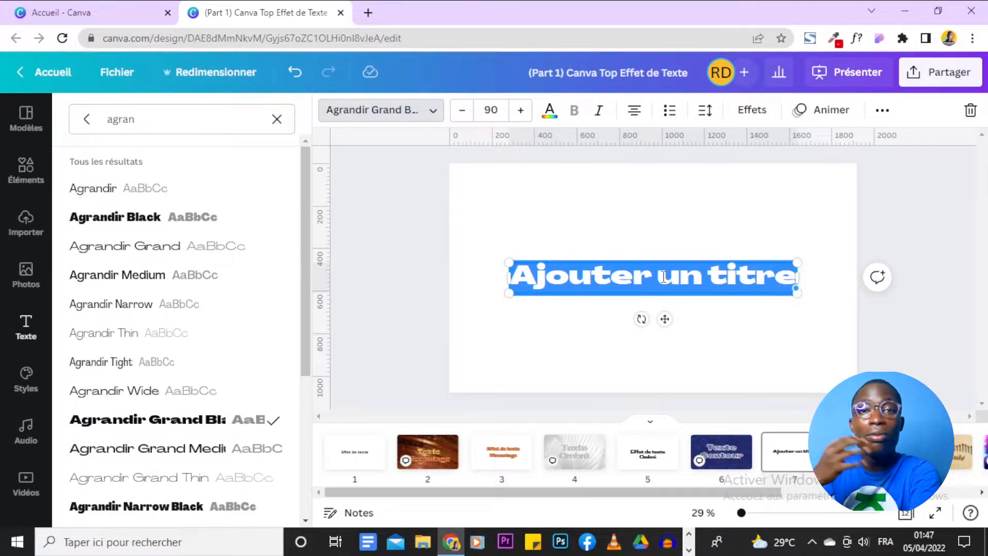
click(753, 116)
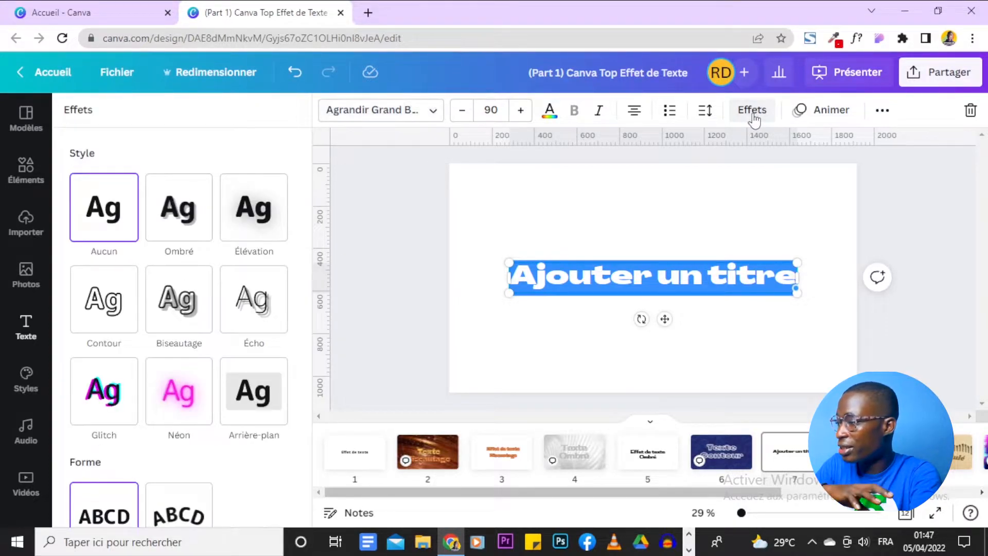
scroll(164, 283, down, 2)
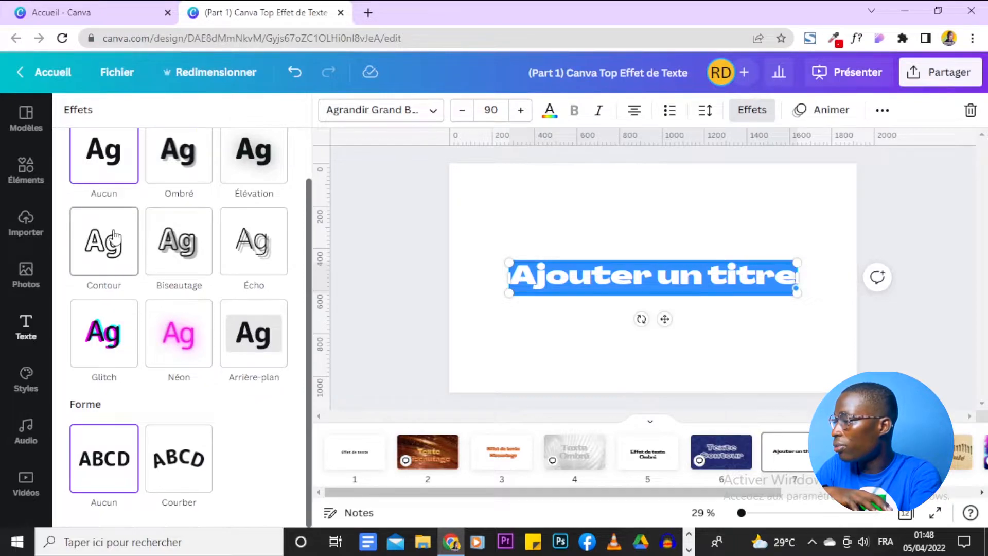
click(110, 246)
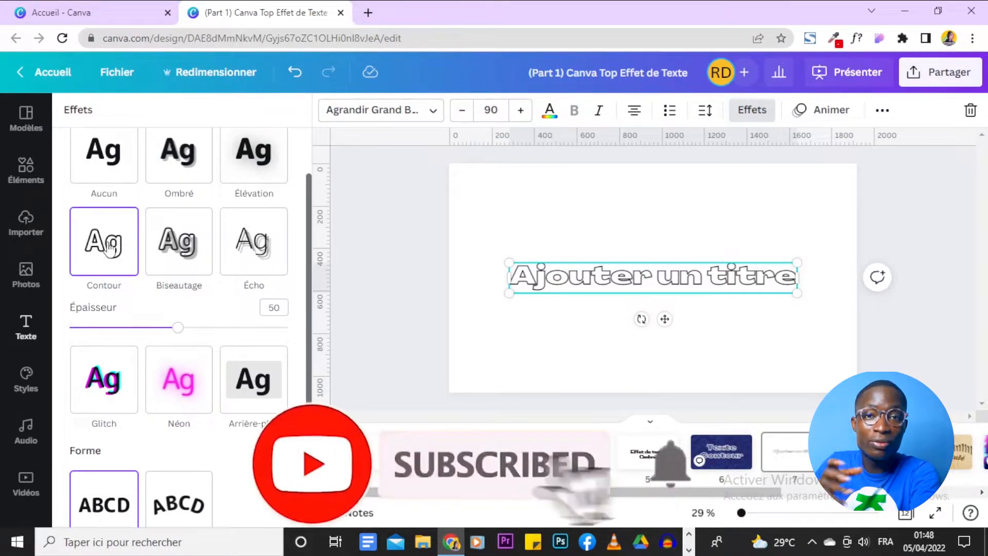
scroll(236, 272, down, 1)
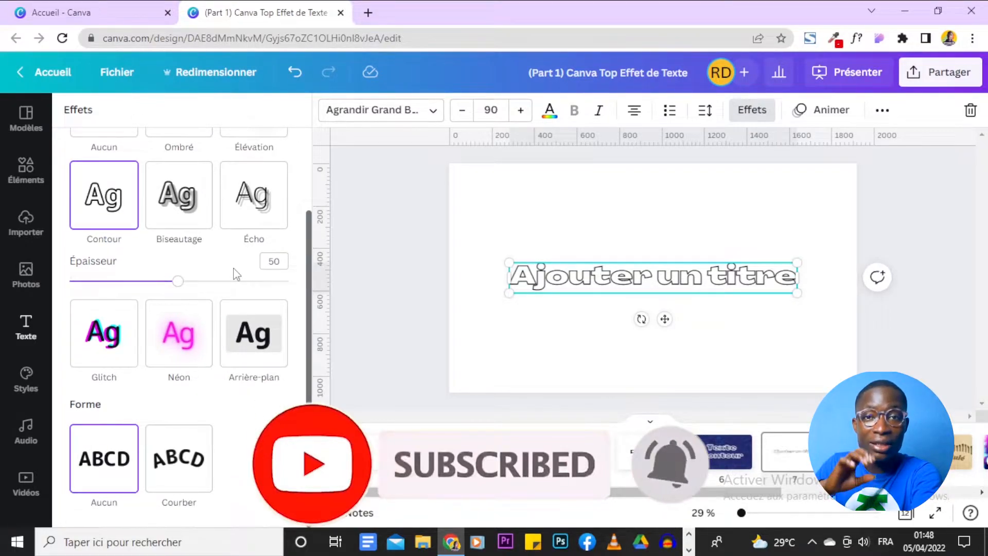
drag(183, 281, 249, 297)
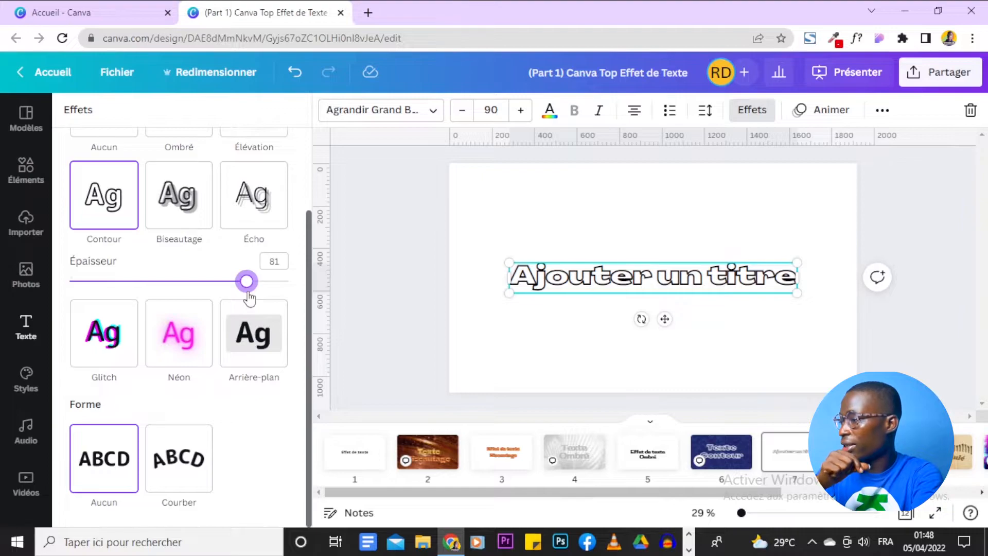
drag(249, 297, 179, 288)
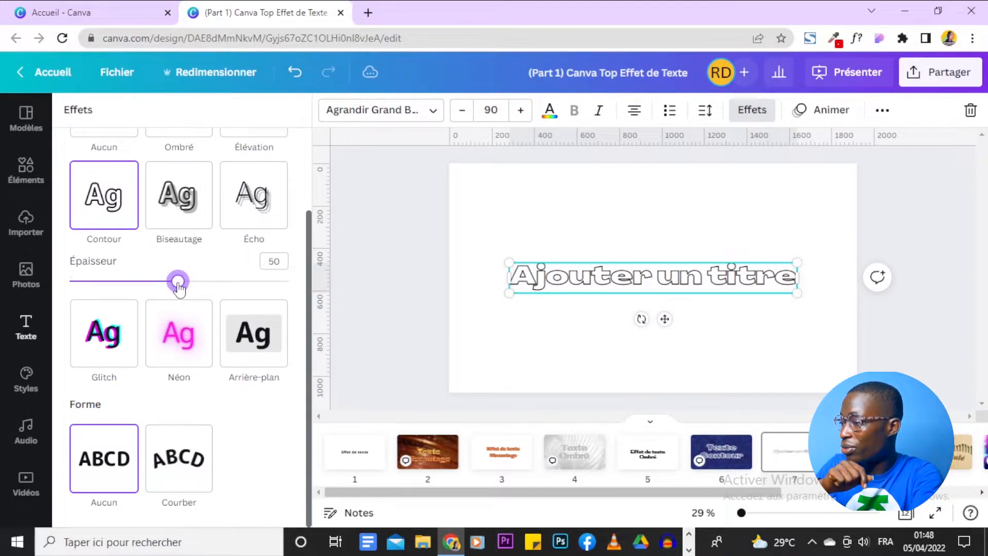
click(740, 331)
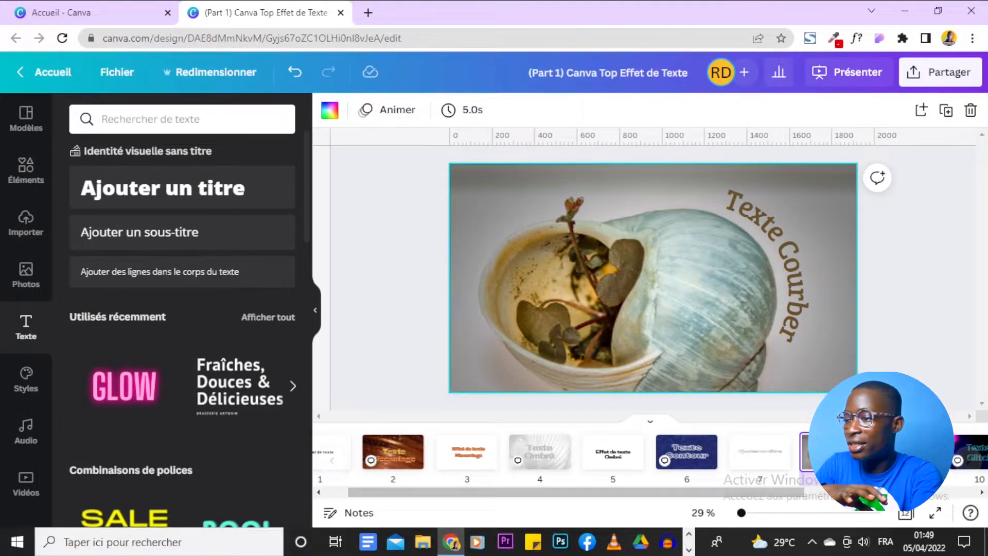
Step: Insert a blank page after the "Texte Courber" example on page 8 and add a default heading to it
click(739, 224)
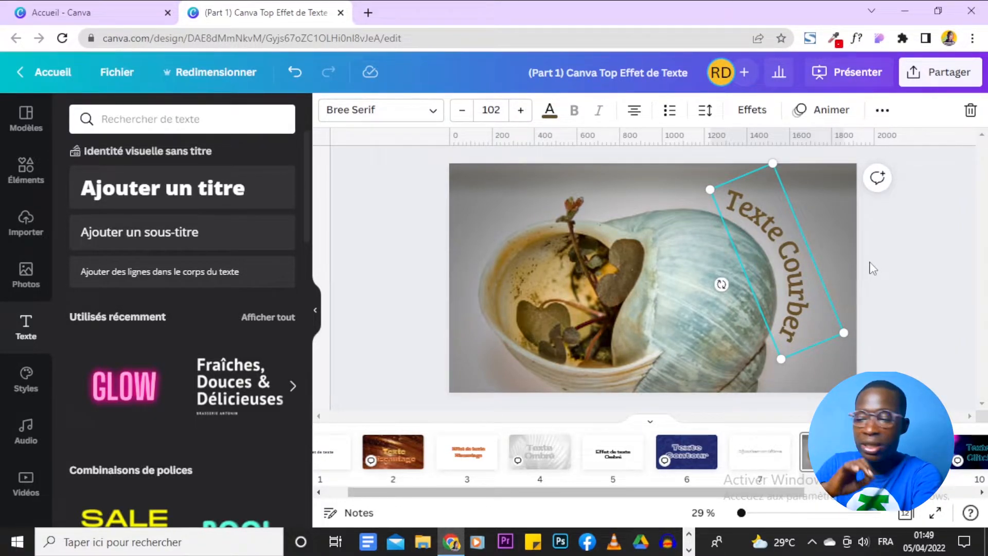
click(870, 451)
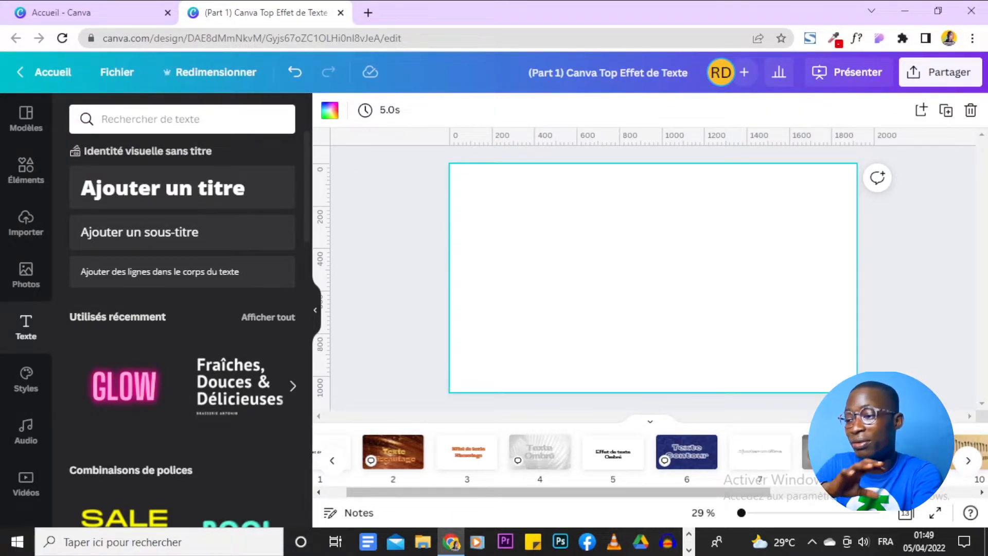
click(172, 194)
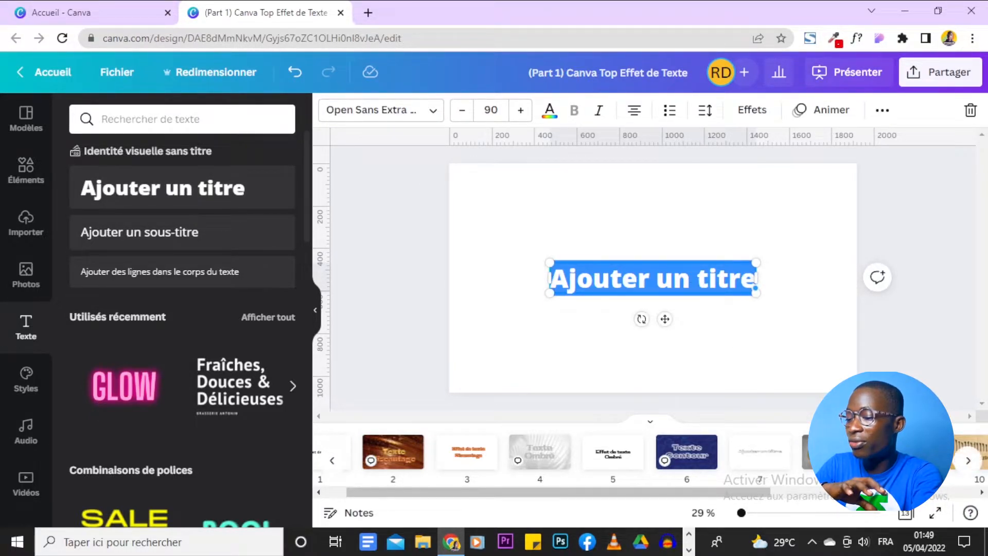
Step: Check the "Texte Courber" example on page 8 and set the page 9 heading's font to Bree Serif
click(828, 451)
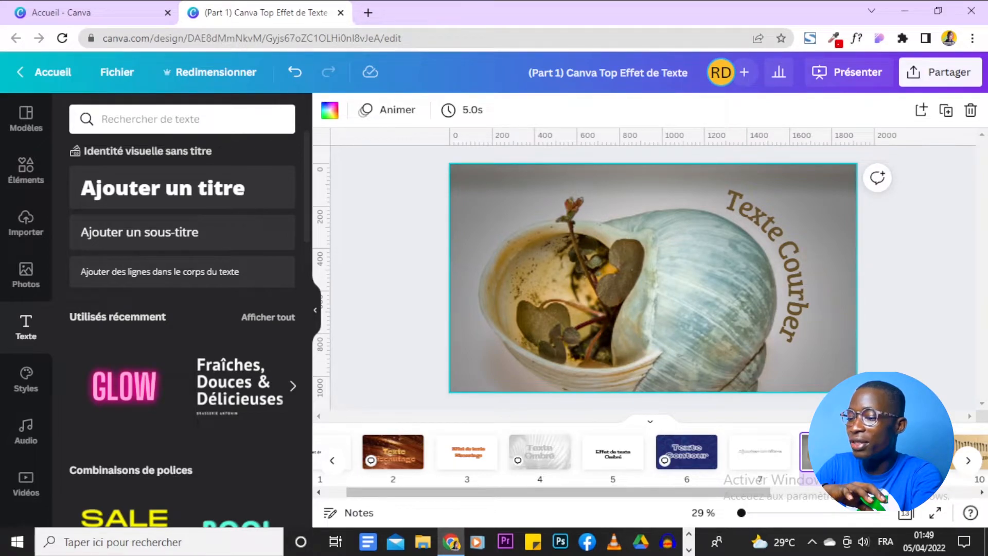
click(904, 452)
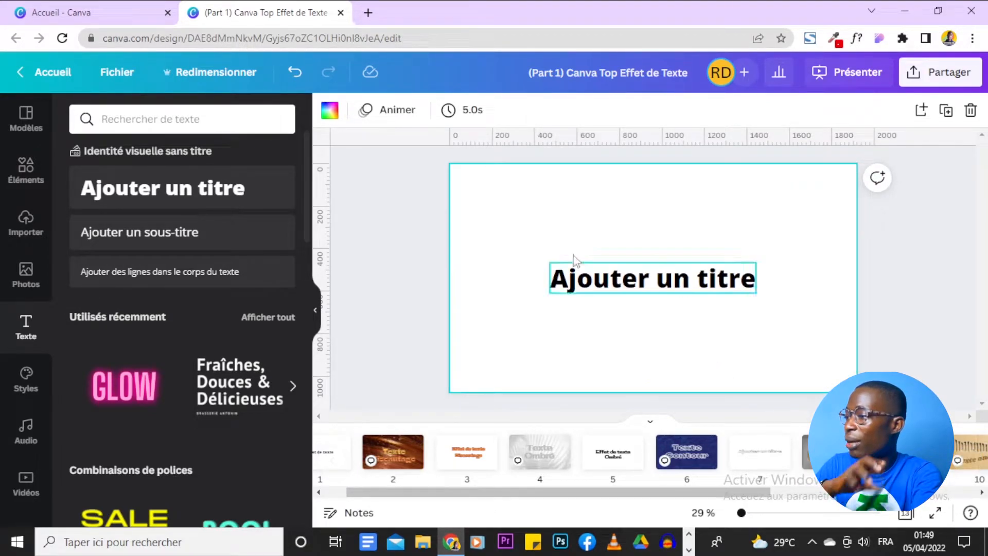
click(618, 279)
click(375, 111)
double_click(240, 126)
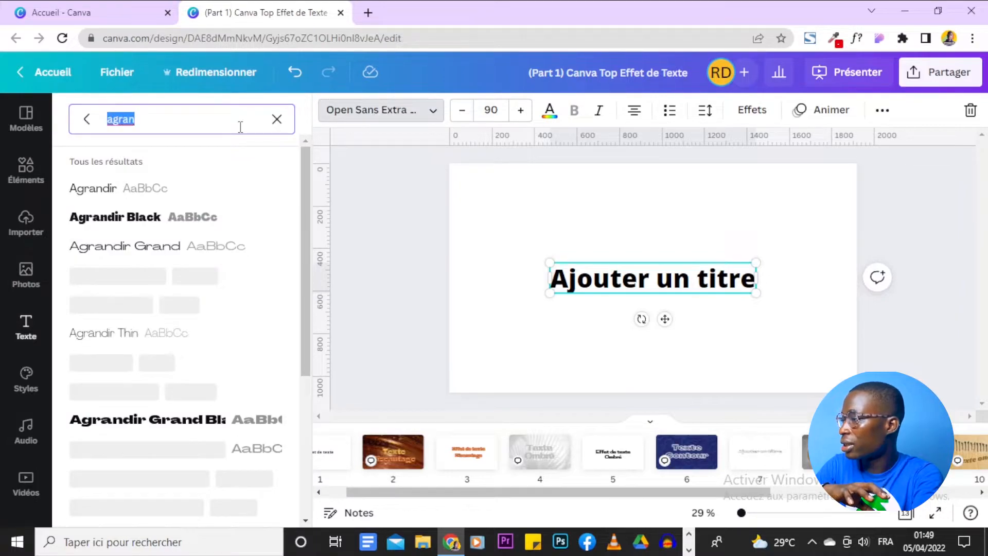
text(bree)
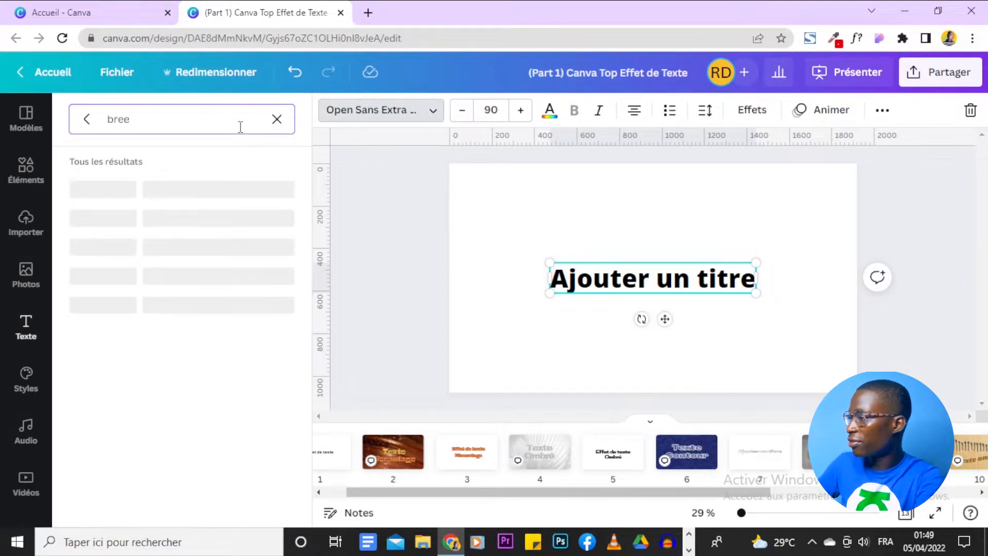
click(226, 189)
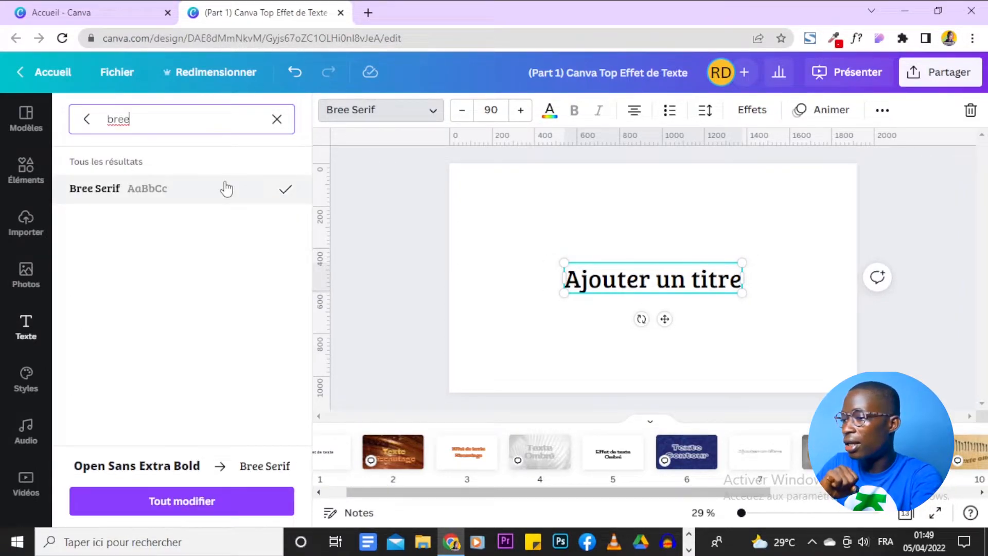
click(590, 183)
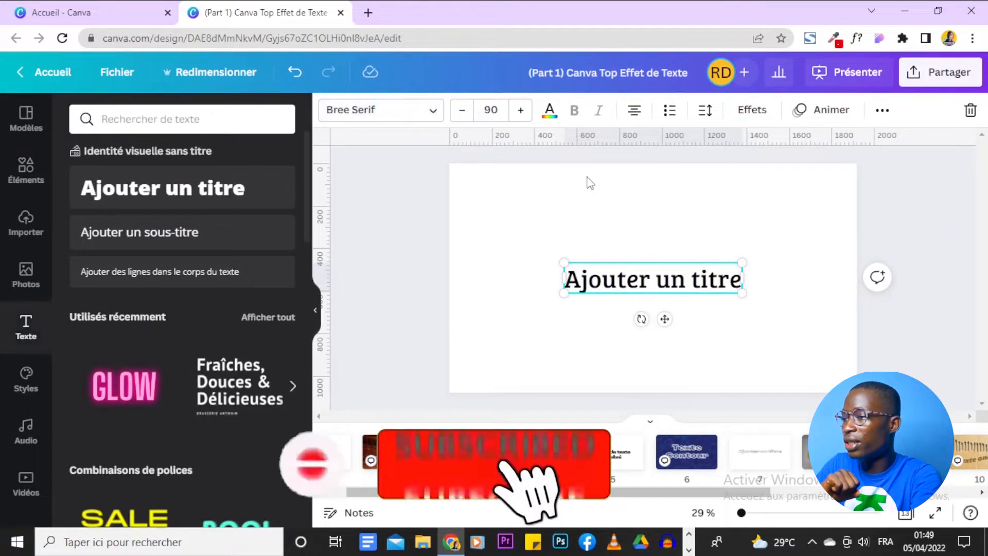
Step: Apply the Courber shape to the page 9 heading, bend it into an upward arch, then reposition and enlarge it
click(751, 111)
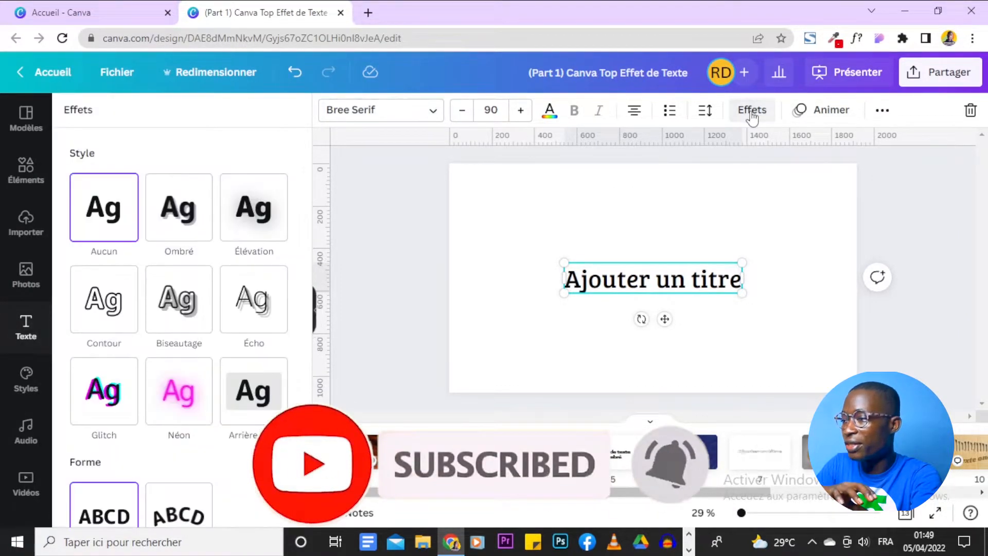
scroll(198, 204, down, 1)
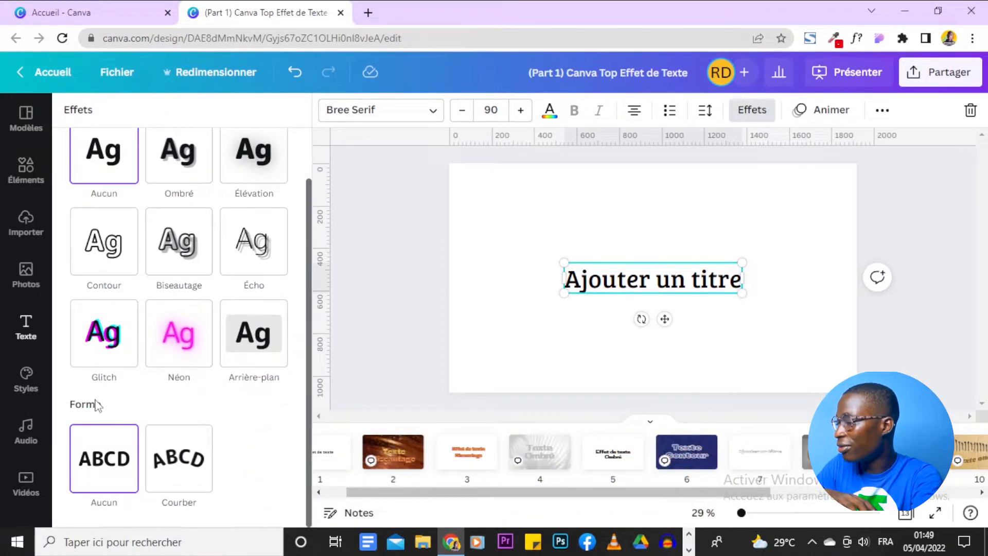
click(182, 465)
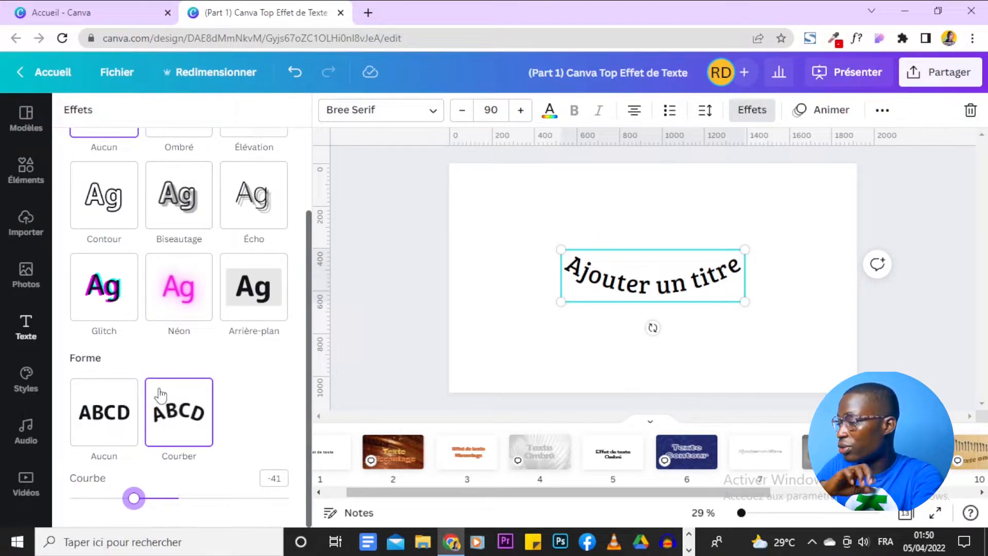
drag(134, 498, 227, 498)
drag(651, 308, 653, 265)
drag(558, 293, 535, 337)
drag(744, 245, 765, 232)
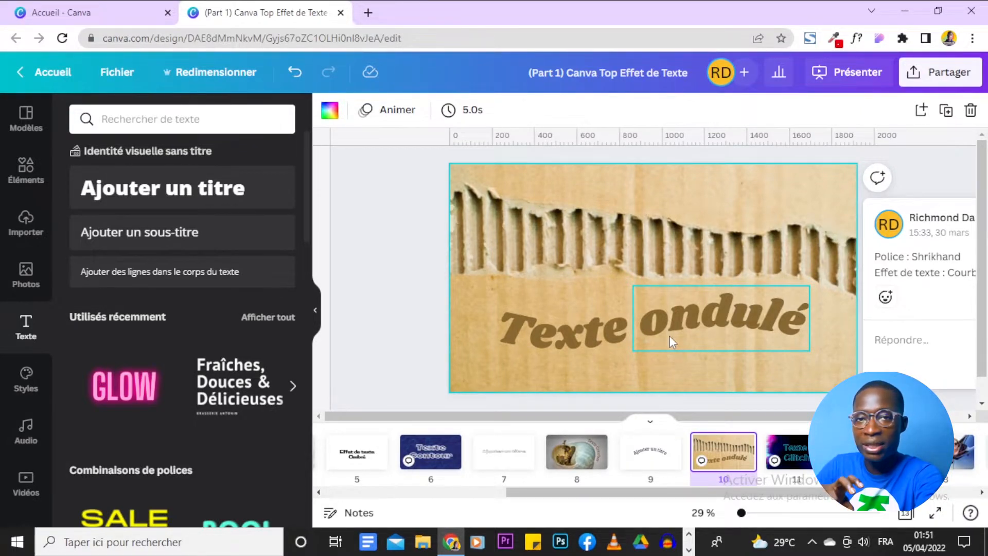
Step: Inspect the two words of the "Texte ondulé" example on page 10 and insert a page with a default heading after it
click(715, 304)
click(606, 331)
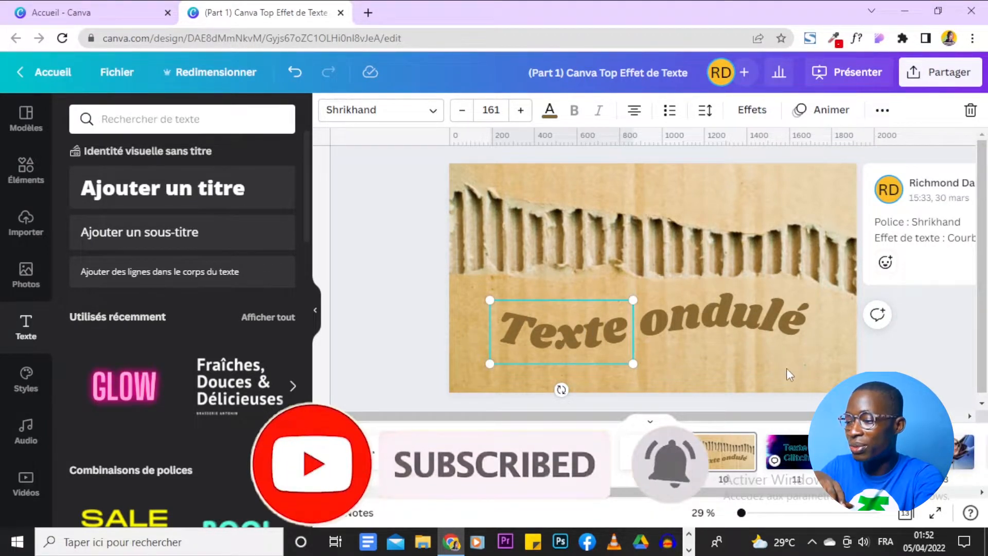
click(584, 375)
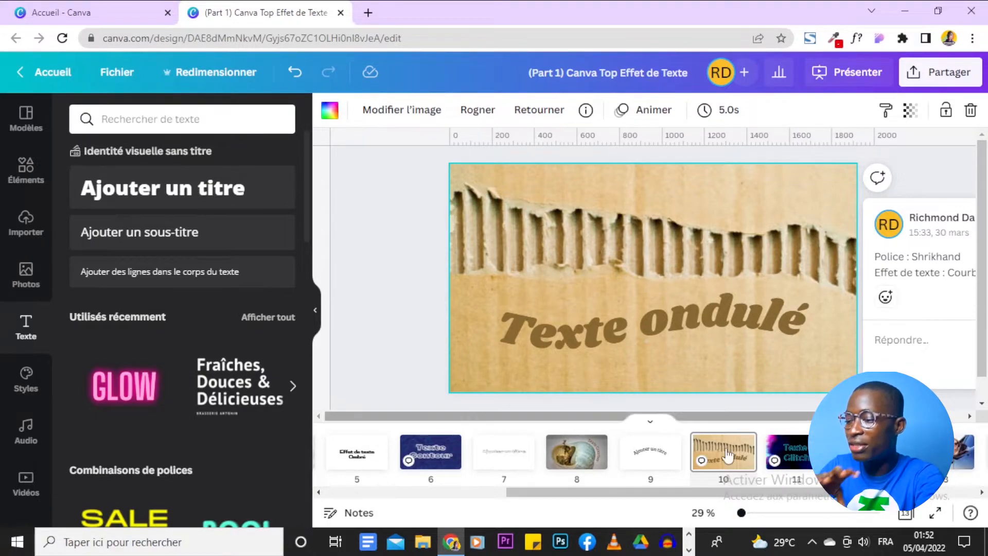
mouse_move(754, 453)
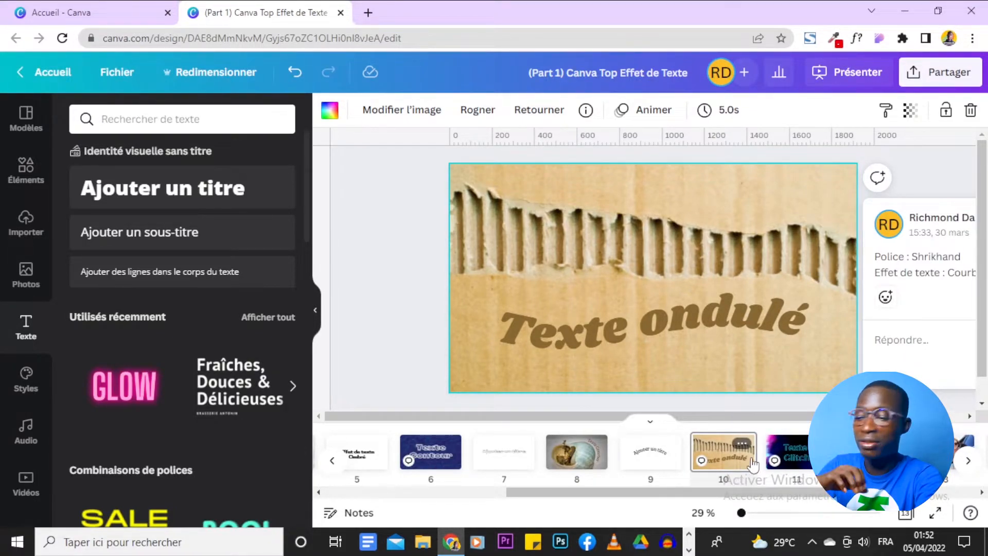
click(760, 454)
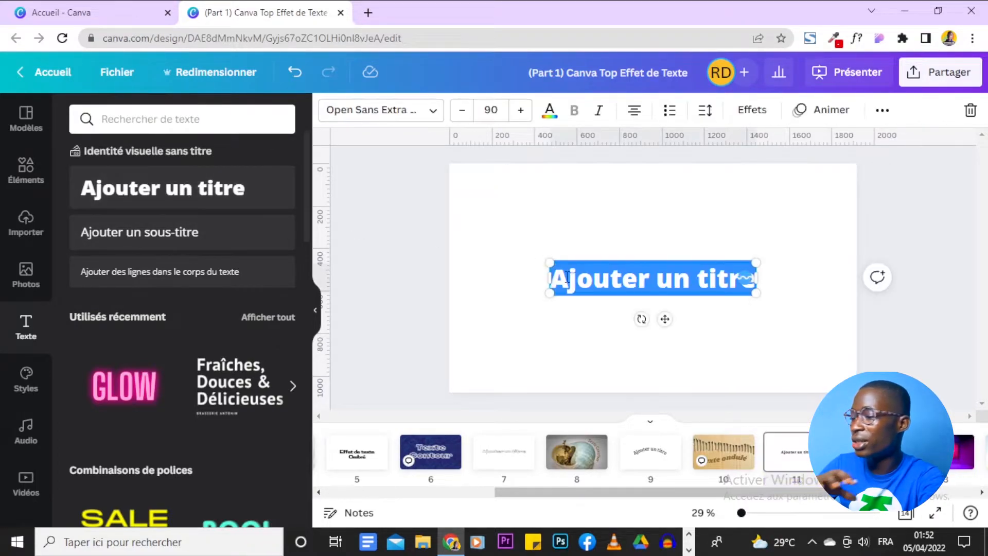
Step: Change the page 11 heading to "Effet", duplicate it, and change the copy's text to "de texte"
text(Effet)
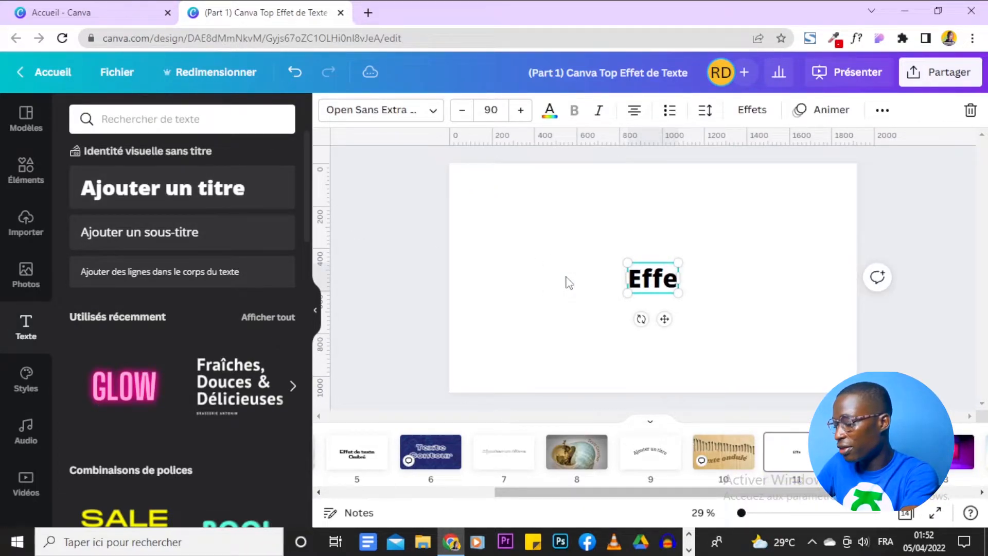
click(757, 301)
click(651, 278)
drag(651, 278, 678, 295)
double_click(677, 295)
text(de)
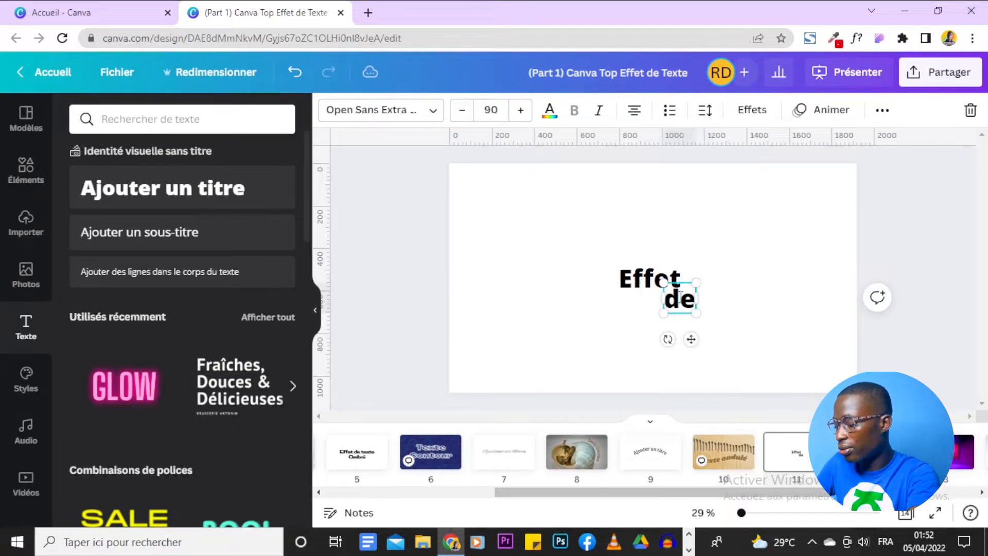
text( texte)
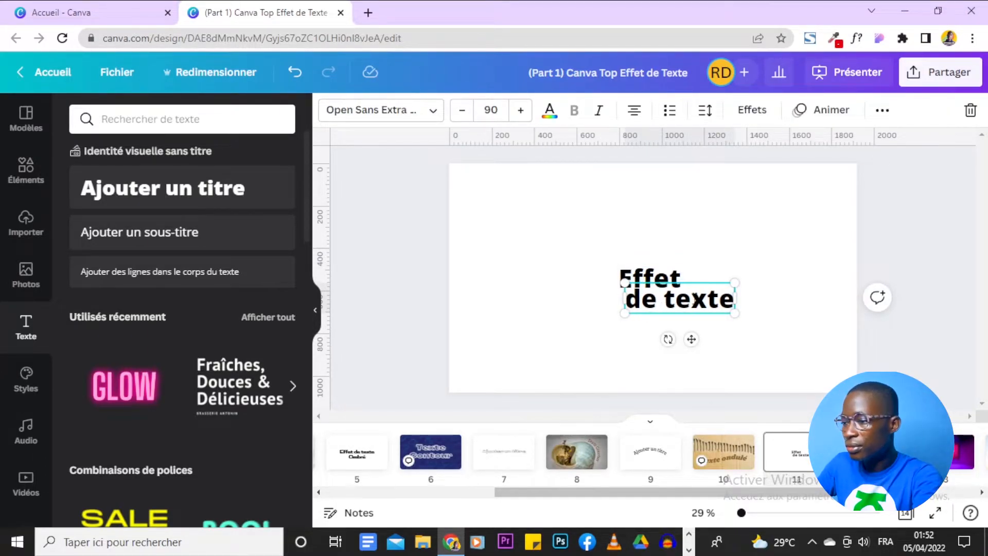
click(739, 356)
Step: Place "Effet" and "de texte" side by side on one line near the middle of page 11
drag(650, 273, 599, 262)
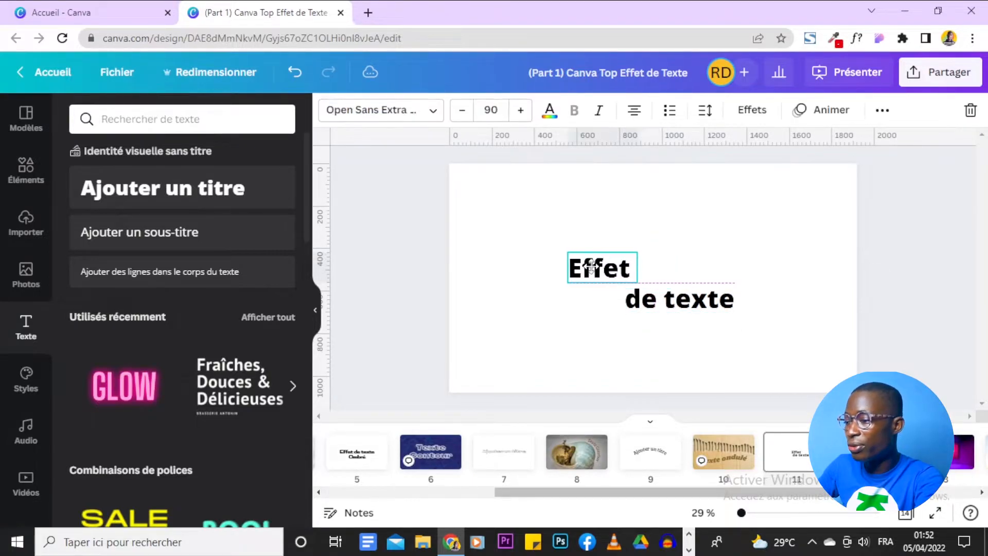
drag(666, 292, 677, 271)
click(748, 344)
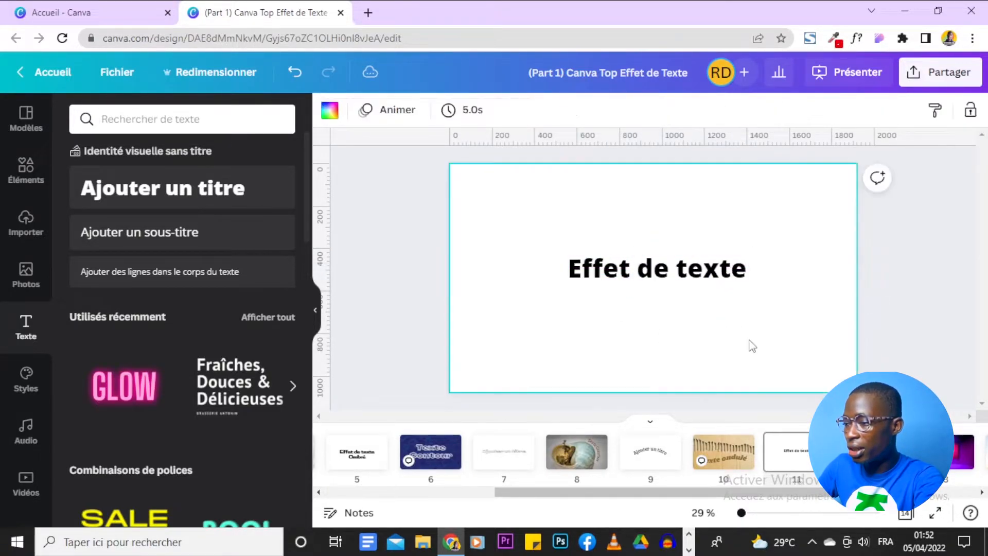
drag(648, 219, 511, 221)
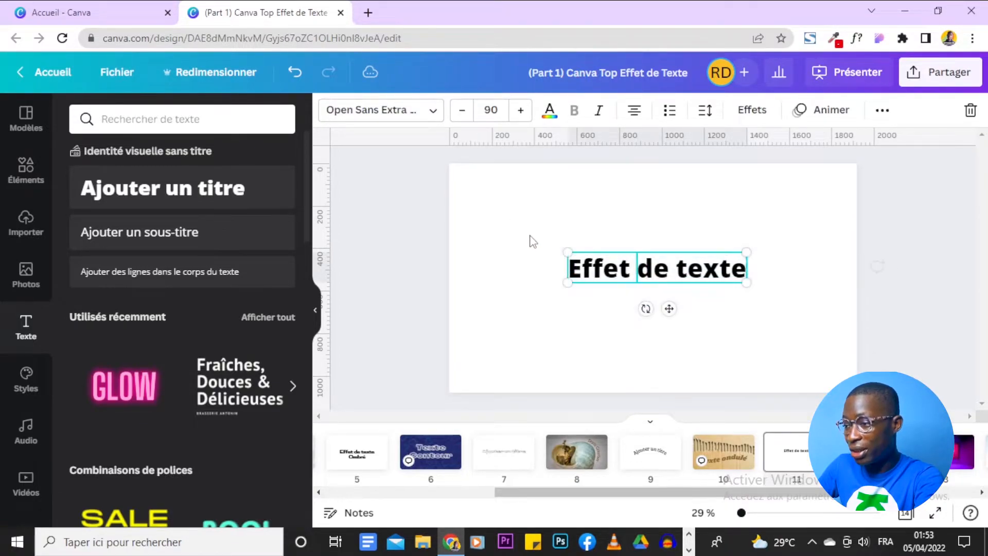
click(781, 247)
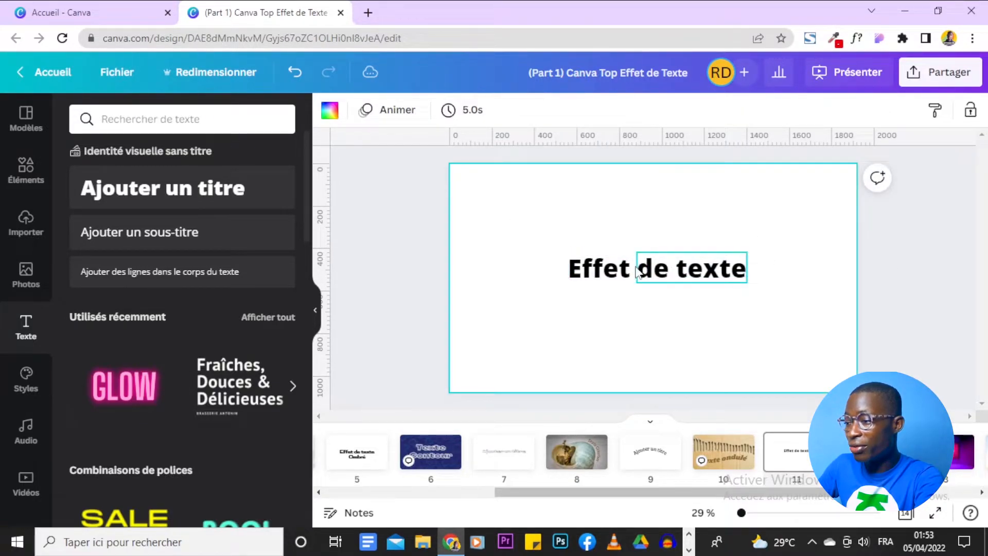
Step: Set the font of both "Effet" and "de texte" on page 11 to Shrikhand
click(610, 273)
click(419, 117)
click(211, 131)
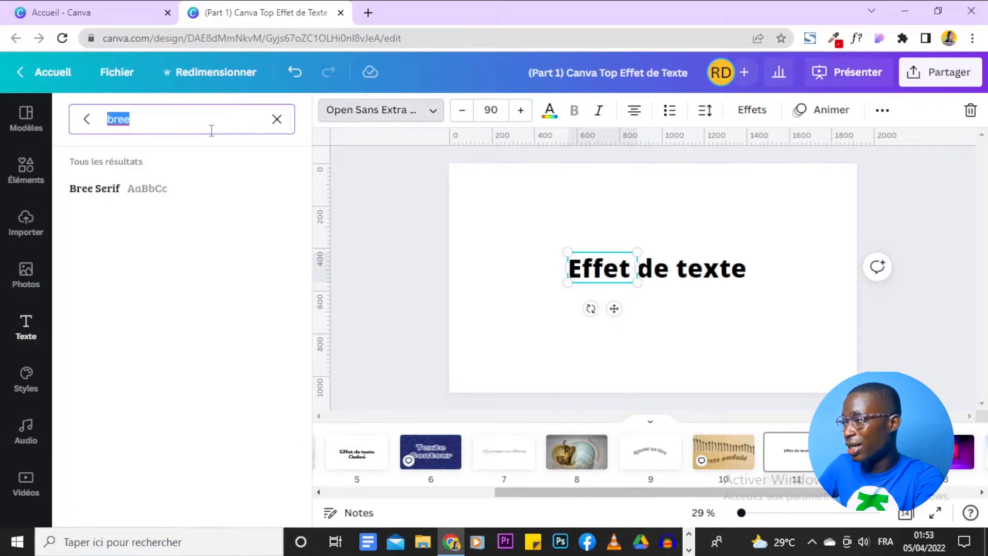
text(shri)
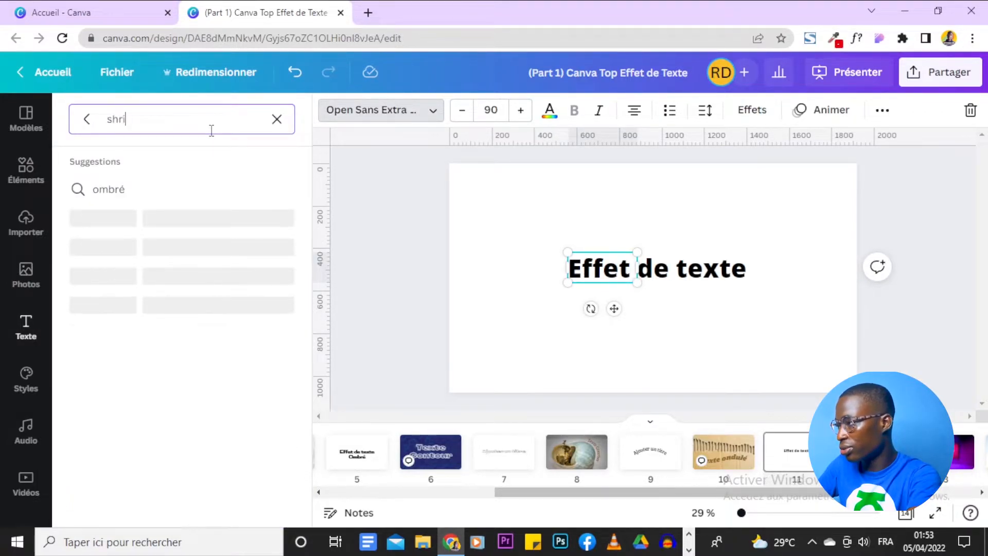
click(275, 191)
click(694, 270)
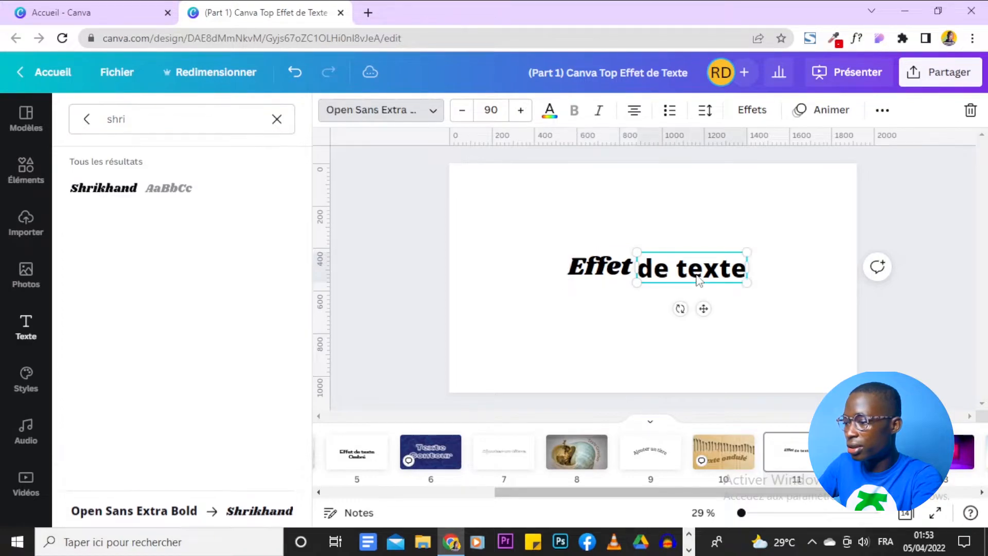
click(132, 191)
drag(800, 282, 496, 205)
click(498, 198)
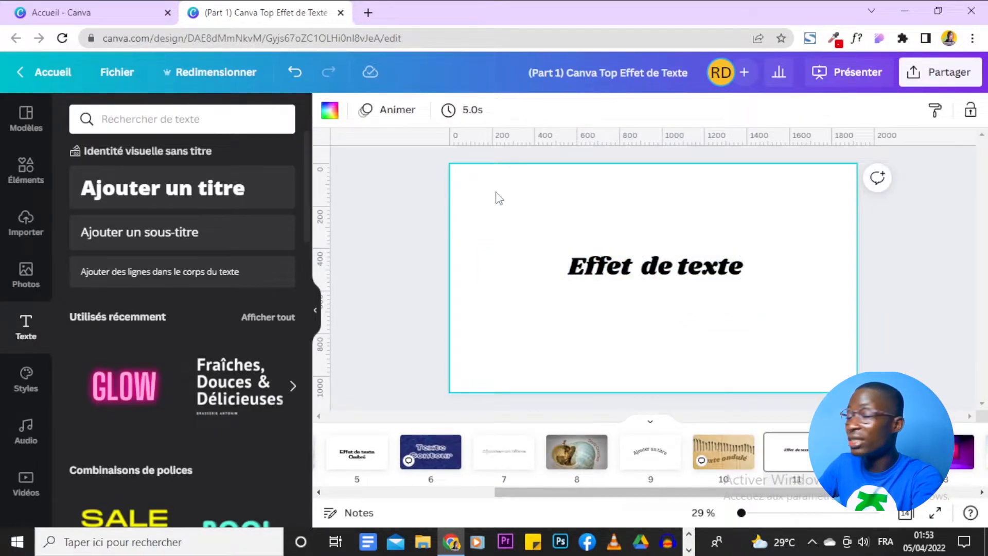
Step: Apply the Courber shape to "Effet" on page 11 and set its curve to 80
click(609, 275)
click(751, 109)
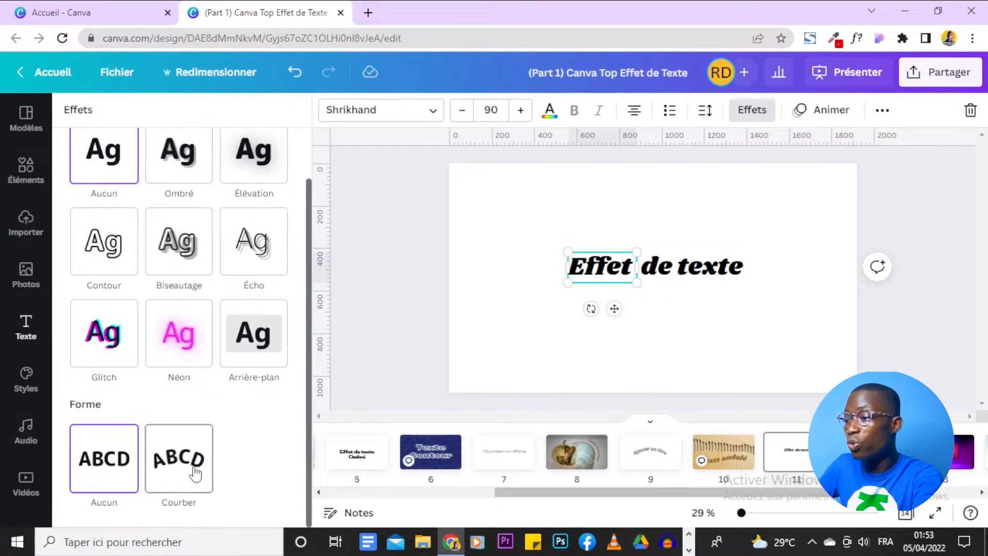
click(195, 474)
scroll(233, 481, down, 1)
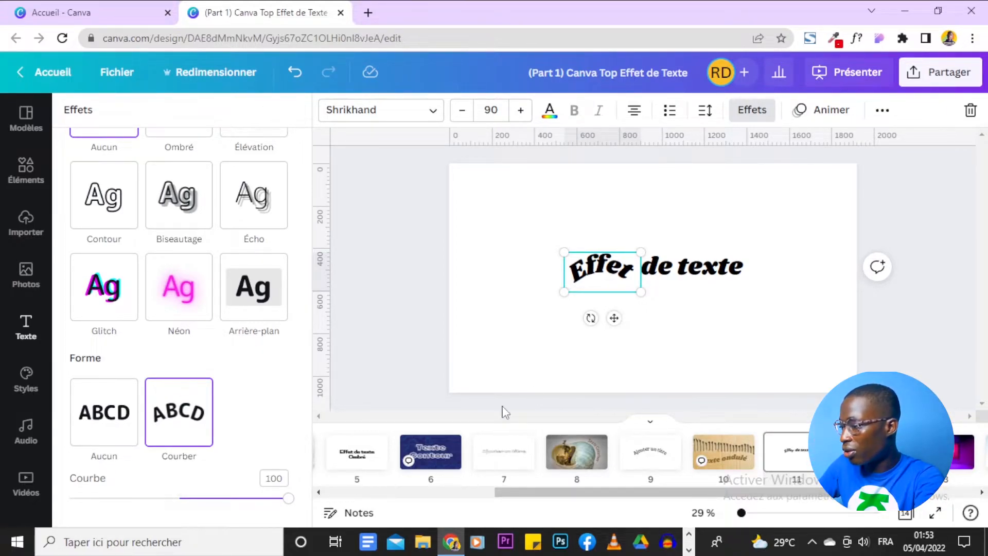
drag(289, 498, 267, 499)
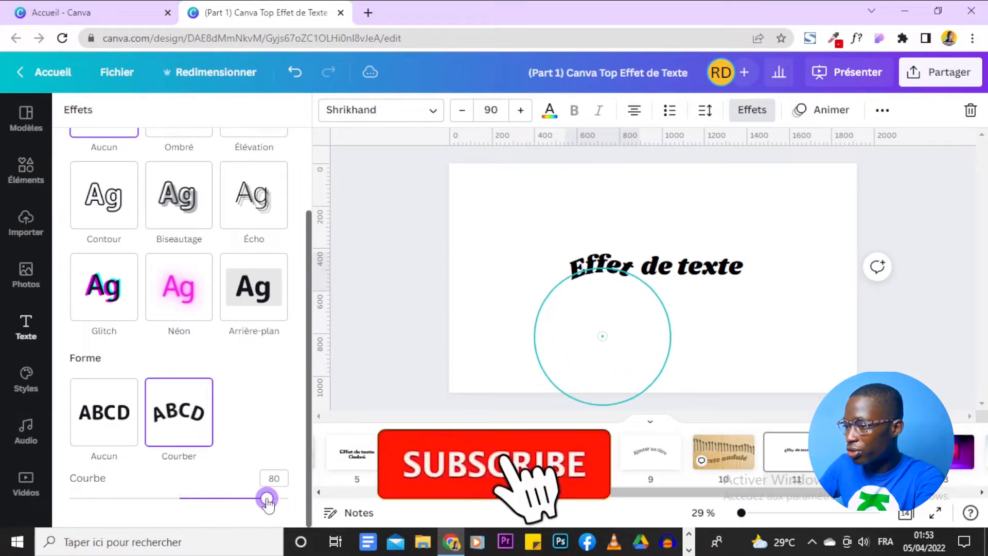
click(603, 275)
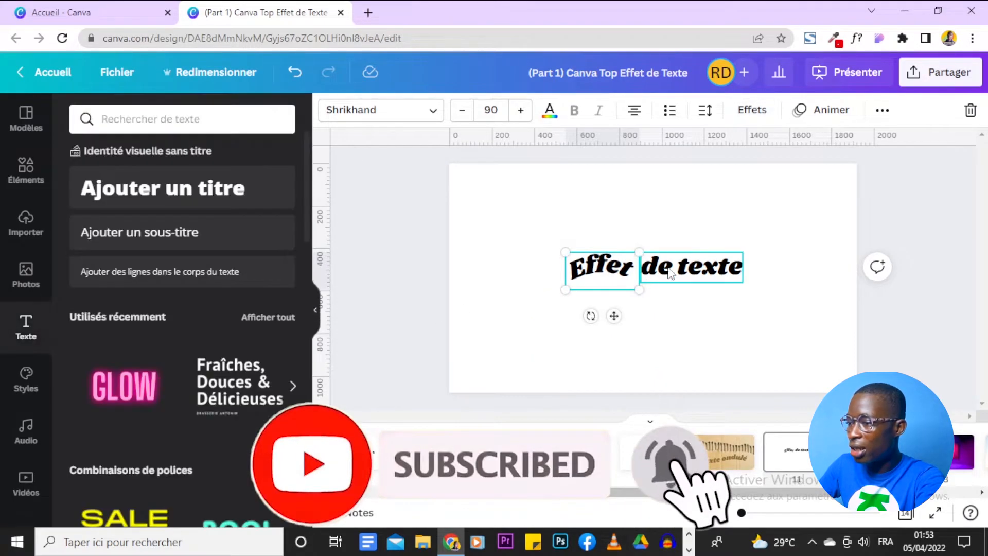
Step: Apply the Courber shape to "de texte" on page 11 and set its curve to -35
click(661, 276)
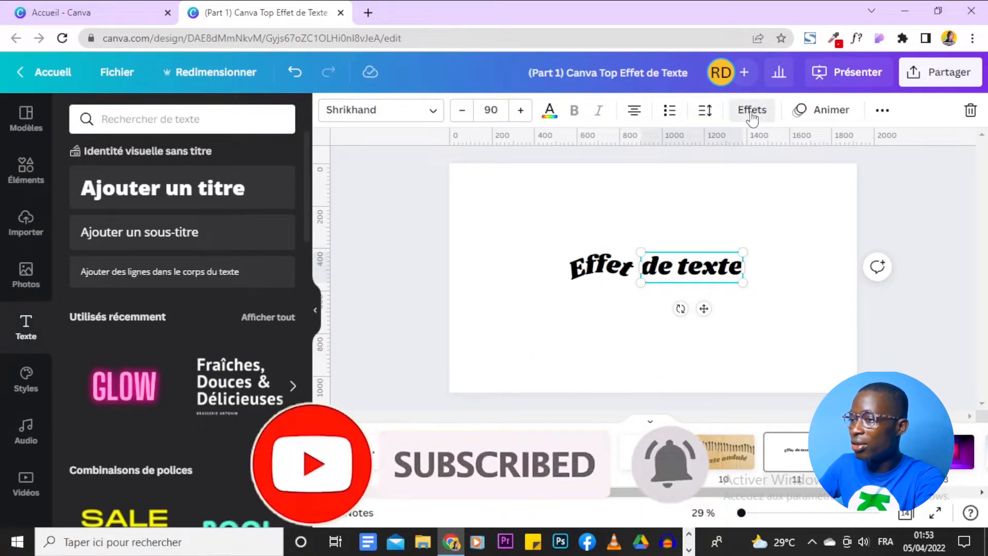
click(752, 113)
scroll(249, 261, down, 2)
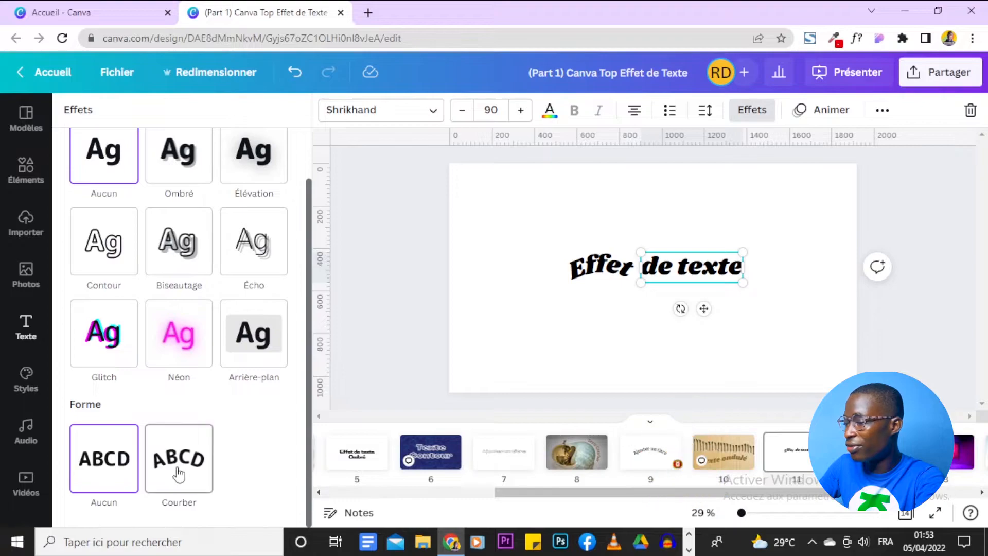
click(178, 473)
scroll(265, 457, down, 1)
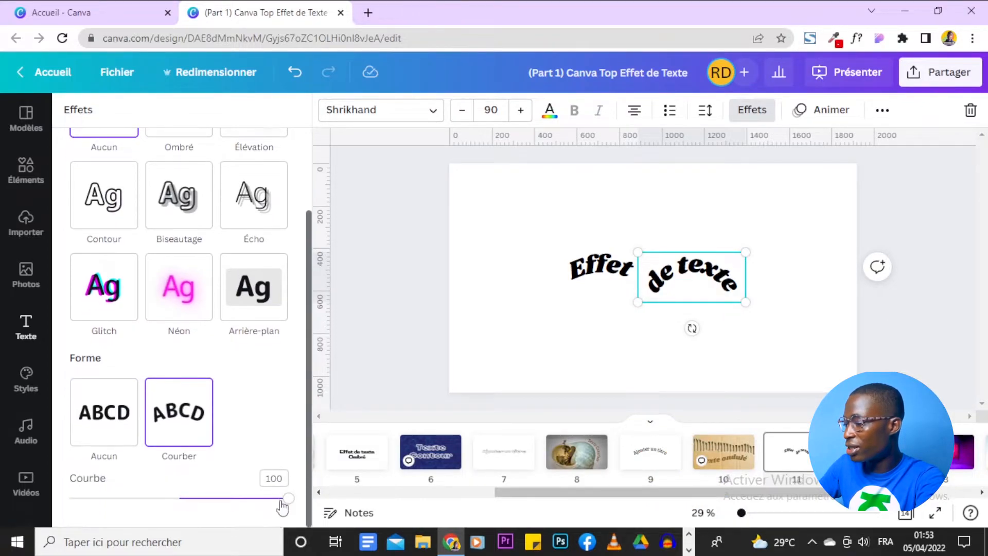
drag(286, 499, 141, 498)
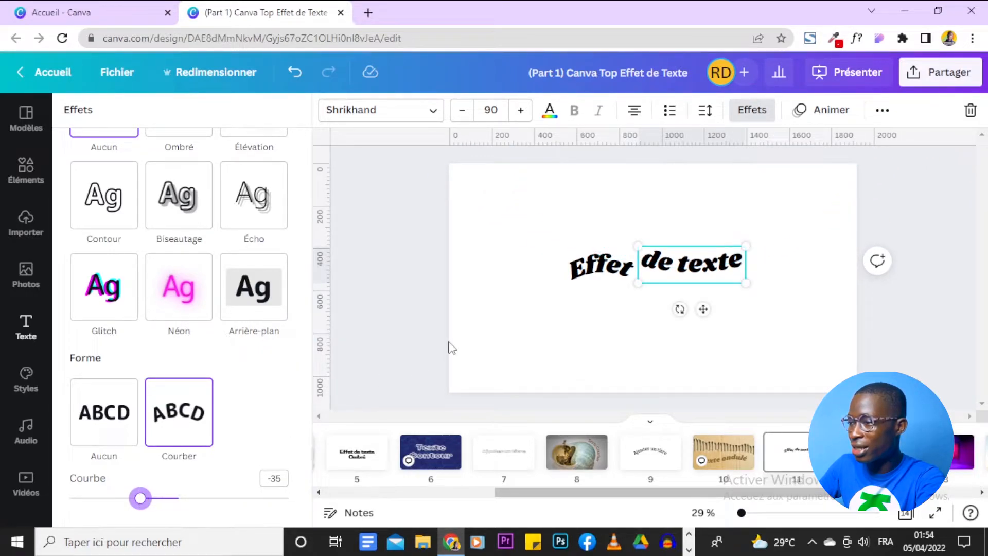
Step: Align "de texte" with the end of "Effet" to form a wave, then enlarge and reposition both texts together
drag(704, 262, 699, 265)
click(489, 273)
drag(455, 241, 812, 332)
drag(742, 296, 819, 314)
drag(764, 304, 732, 304)
click(896, 302)
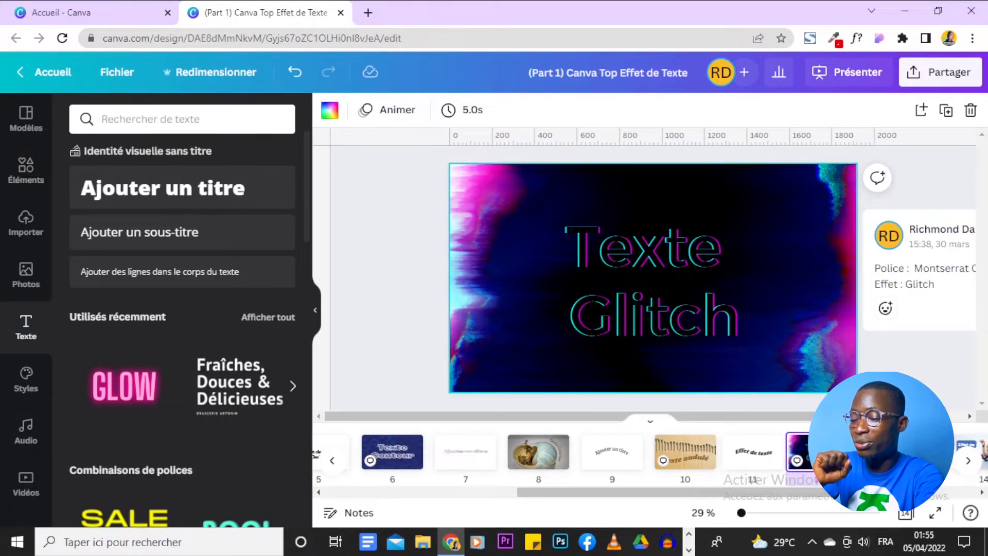
Step: Insert a blank page after the "Texte Glitch" example on page 12
click(867, 452)
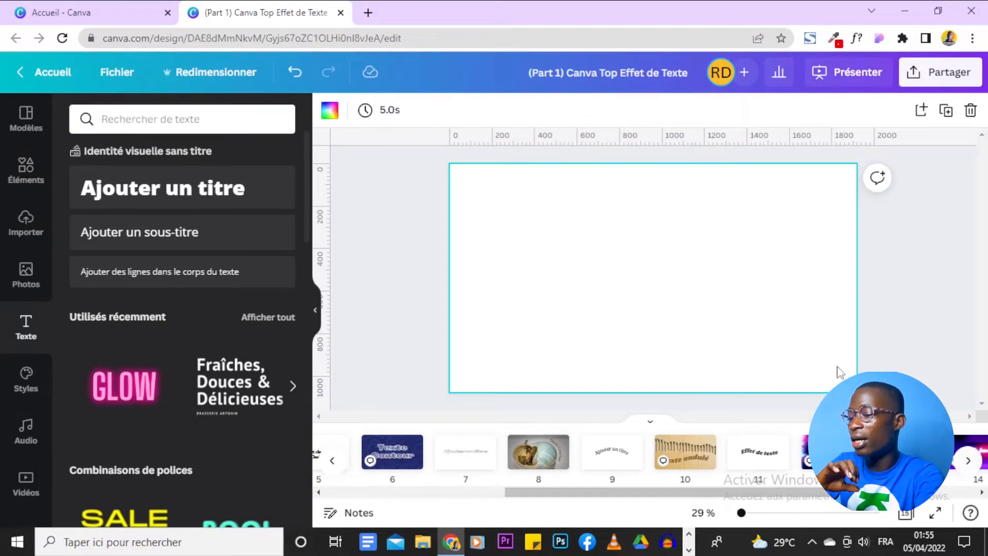
Step: Add a title to the blank page 13 and apply the Glitch text effect to it
click(227, 186)
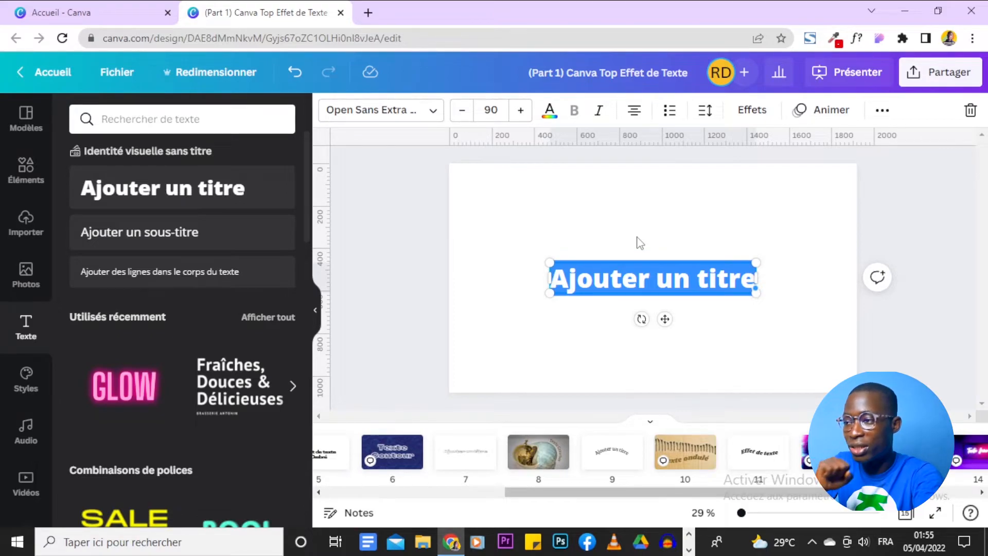
click(755, 114)
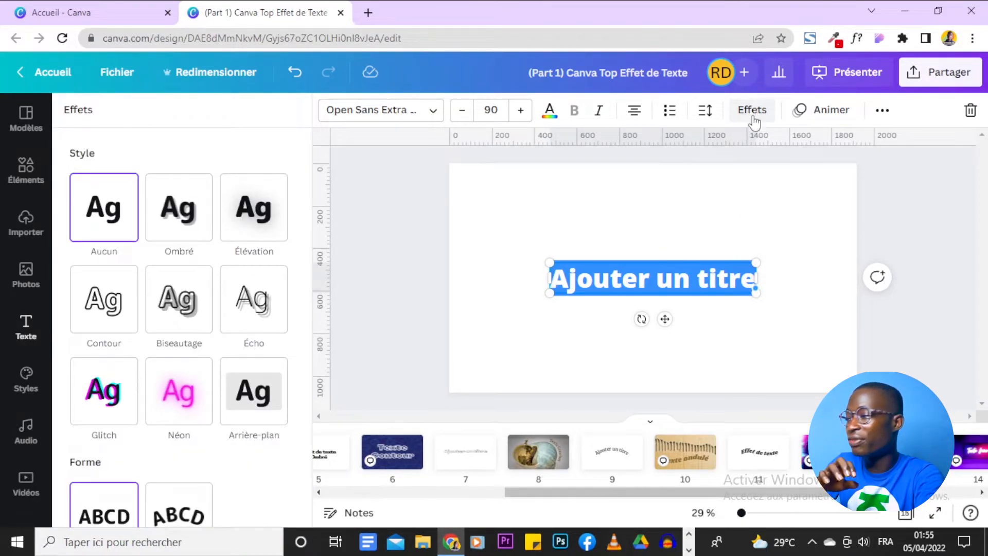
scroll(77, 350, down, 1)
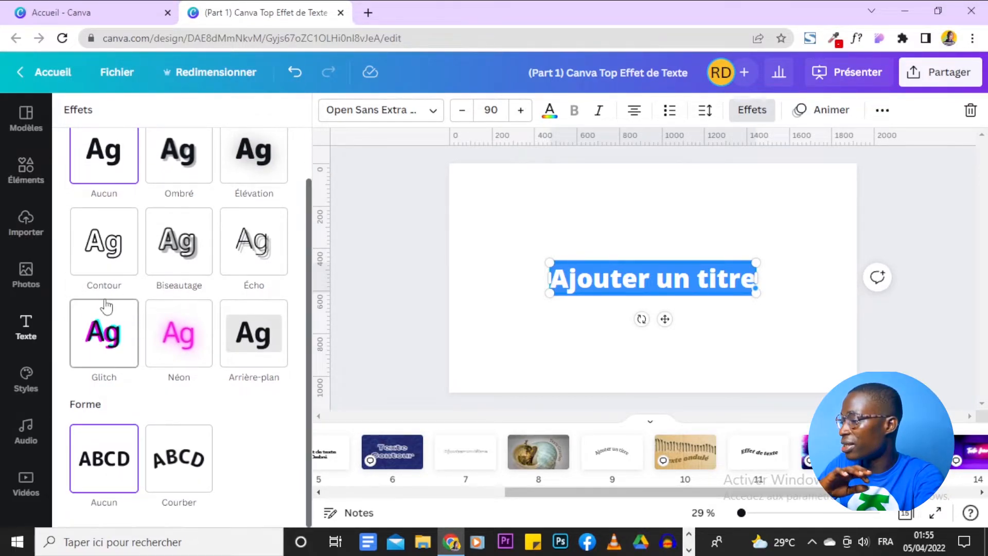
scroll(110, 334, up, 1)
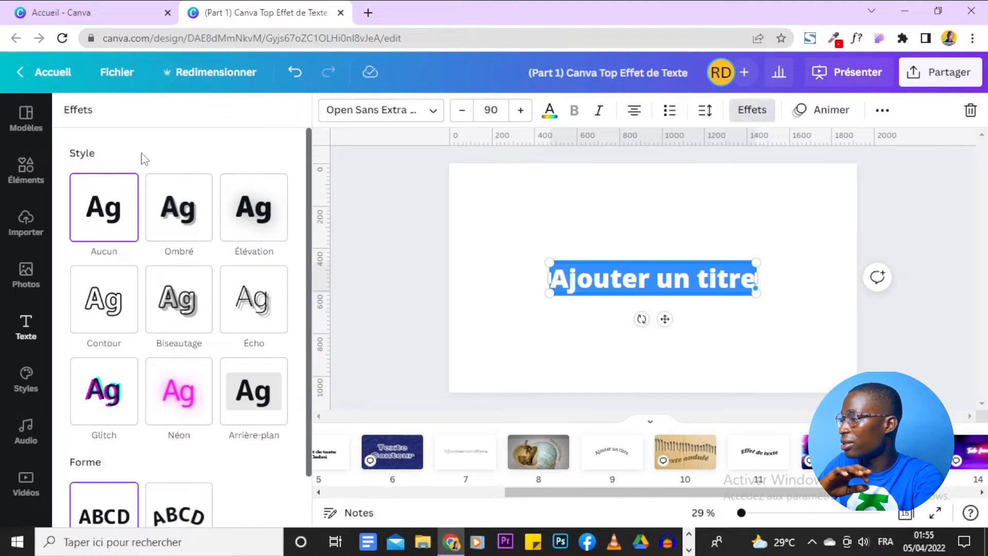
scroll(144, 159, down, 1)
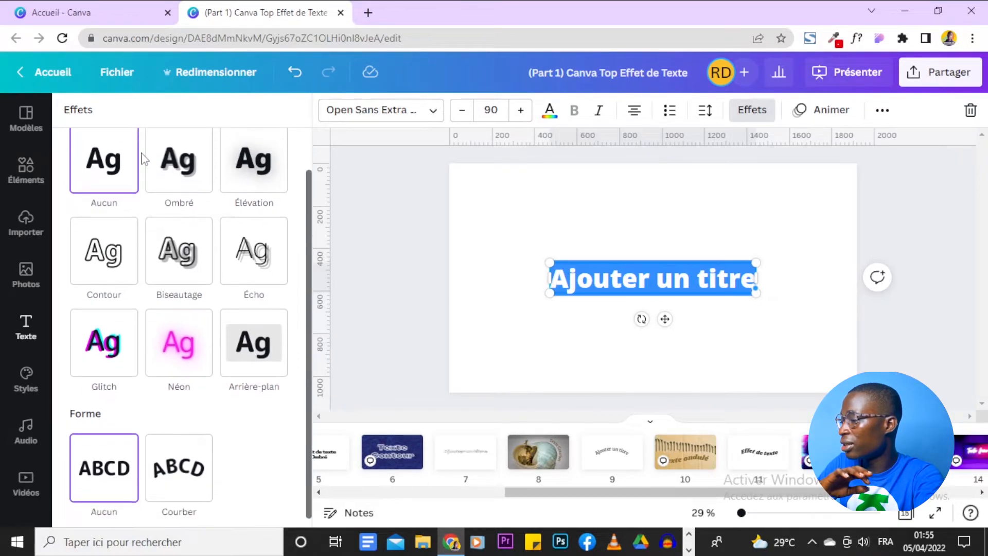
click(105, 347)
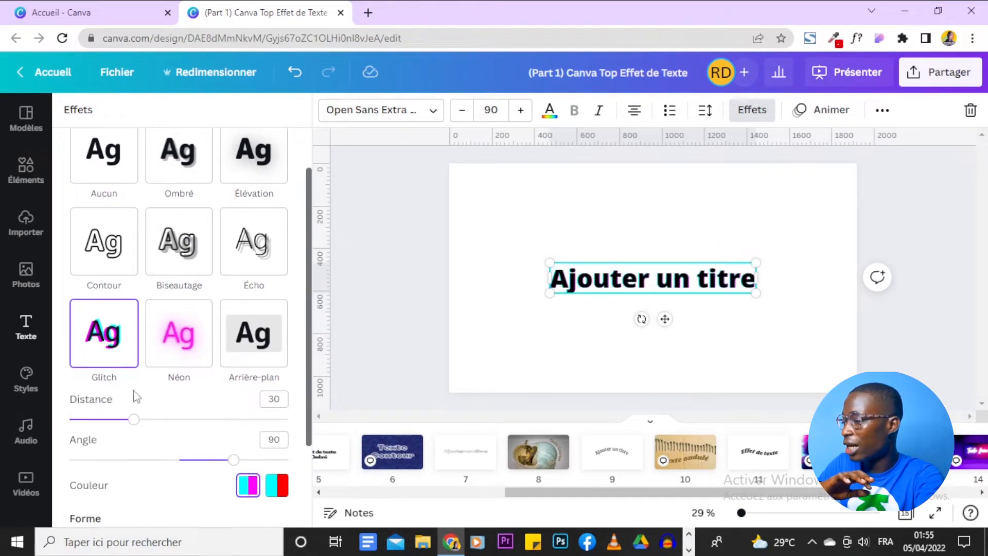
Step: Set the Glitch effect to the cyan and red colour pair with a distance of 41, and enlarge the title
scroll(155, 417, down, 2)
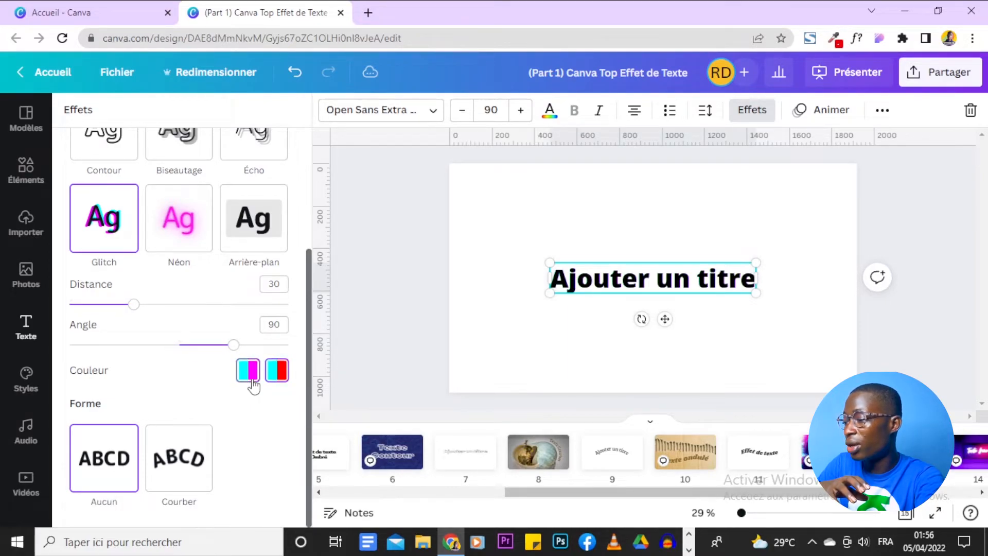
click(277, 375)
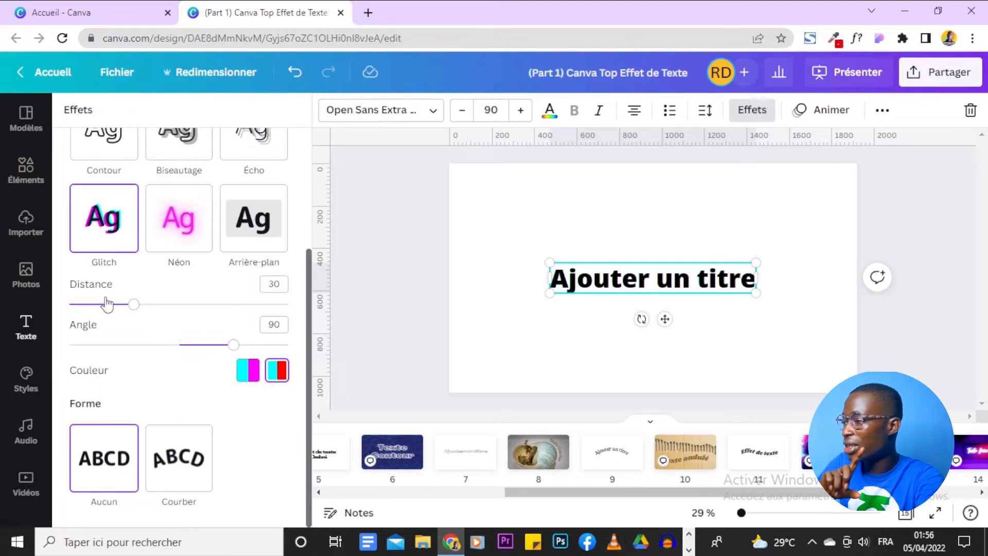
drag(141, 312, 161, 325)
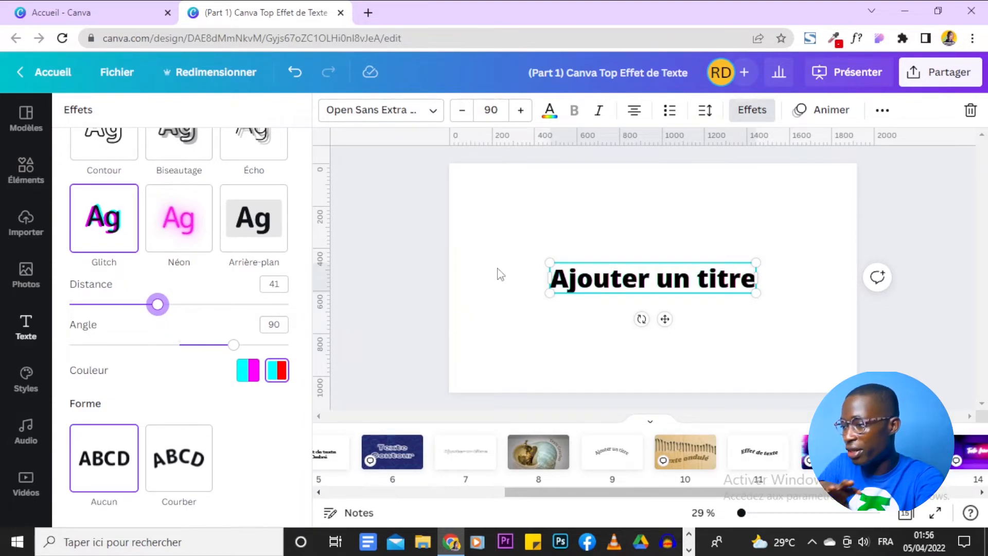
click(504, 252)
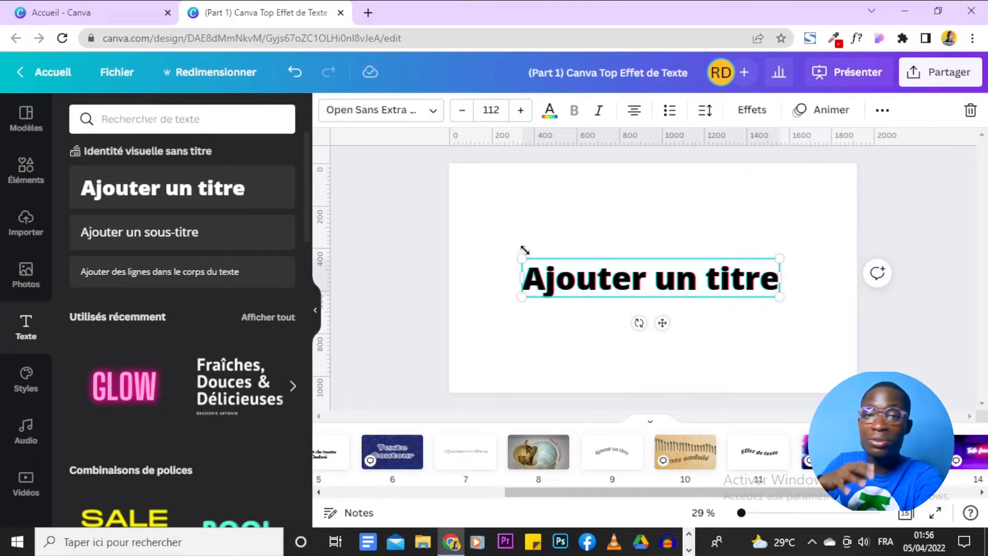
drag(780, 294, 791, 300)
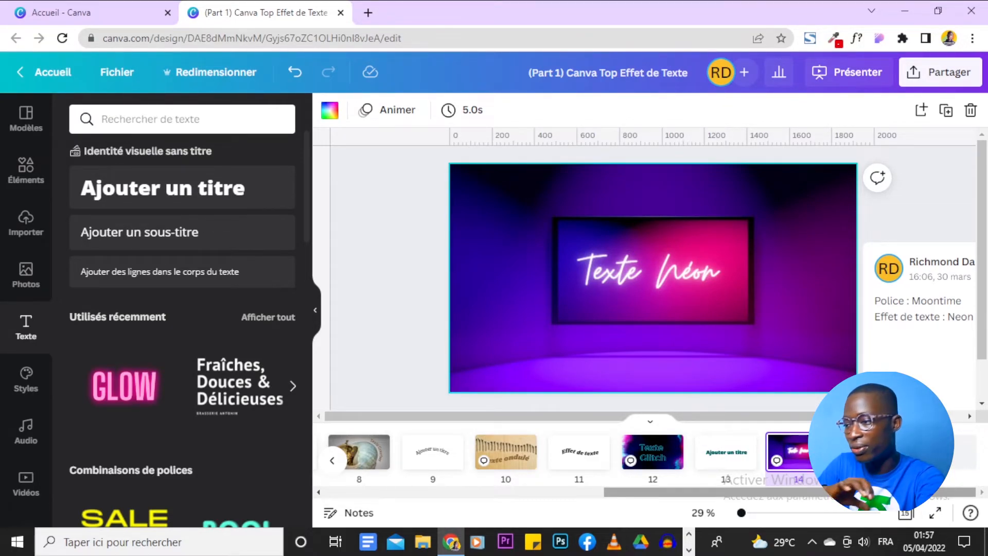
Step: Insert a blank page after the "Texte Néon" example on page 14 and add a title to it
click(623, 268)
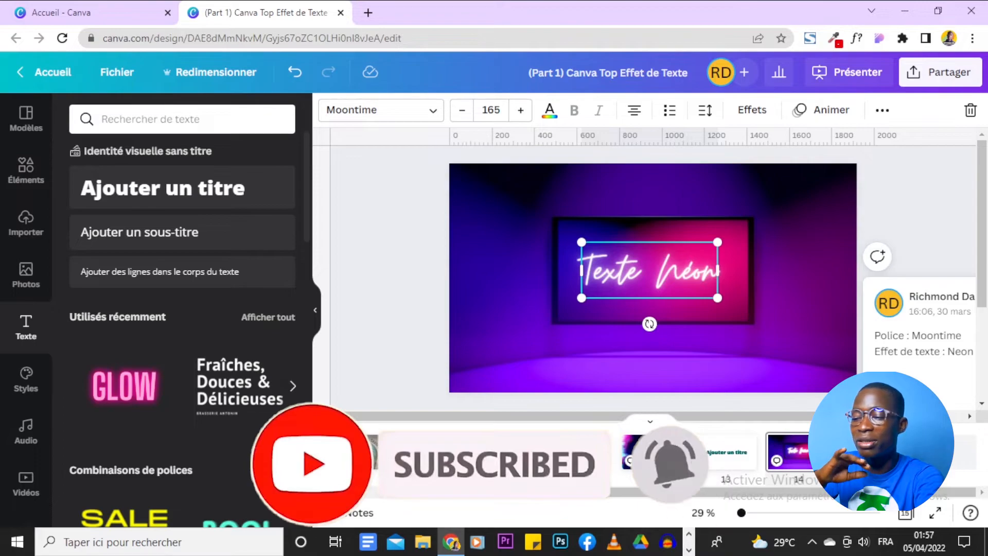
click(840, 451)
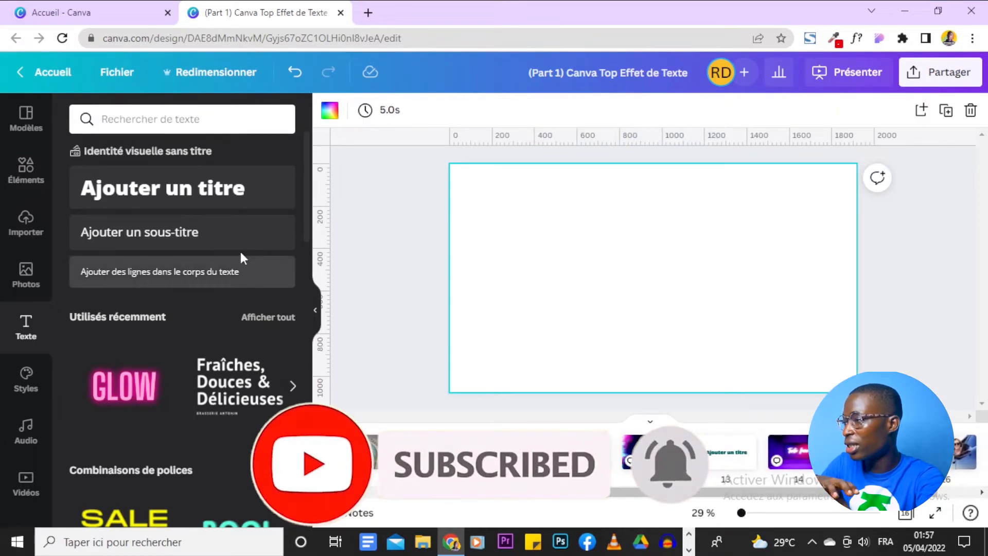
click(209, 198)
click(510, 257)
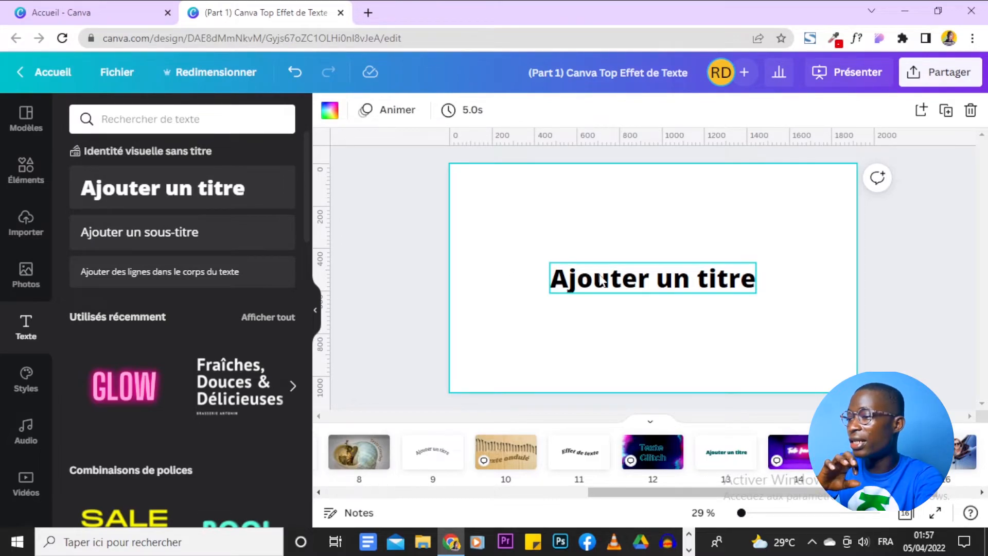
Step: Change the title's font on page 15 to Moontime, move it towards the page centre and enlarge it to size 181
click(569, 280)
click(404, 111)
text(shri)
double_click(219, 125)
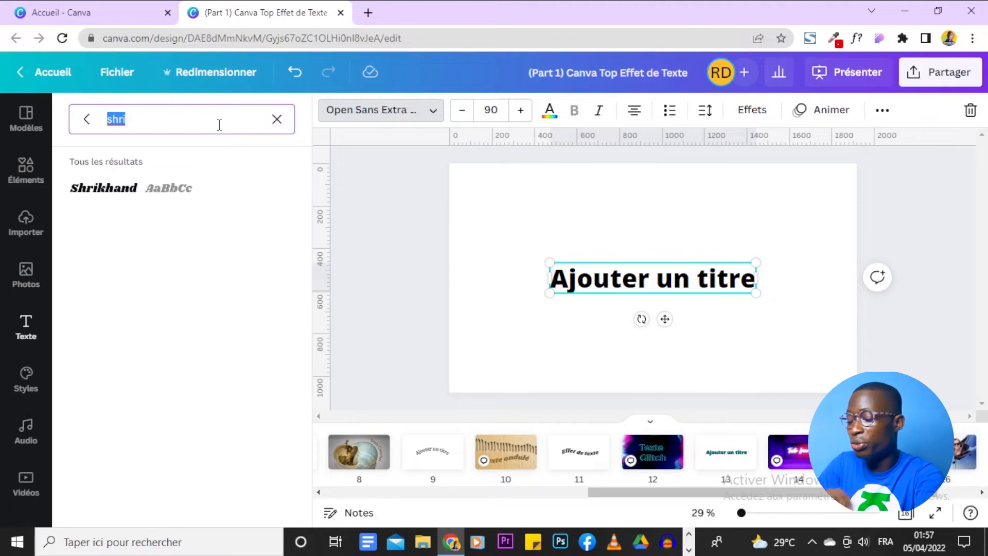
text(moo)
click(129, 247)
drag(597, 262, 544, 248)
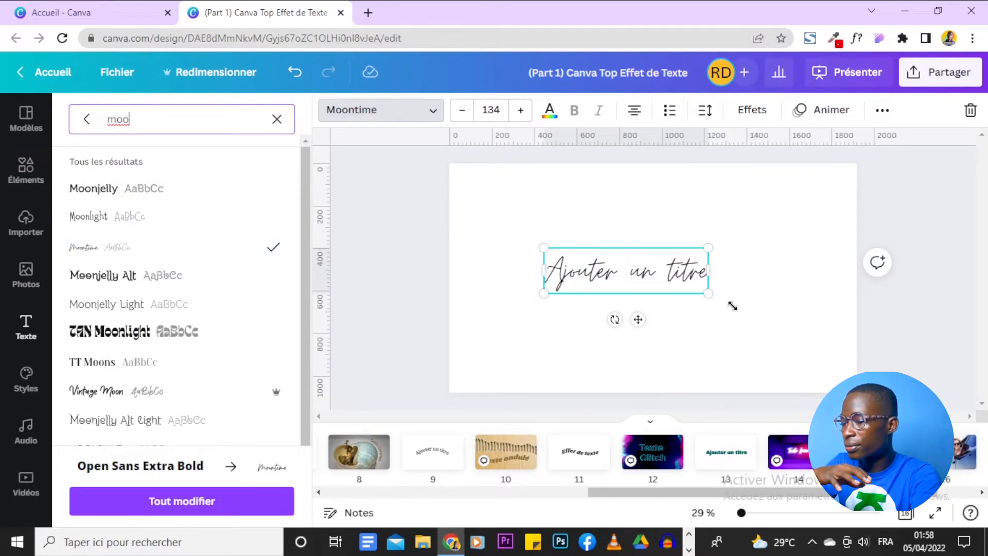
drag(729, 305, 767, 309)
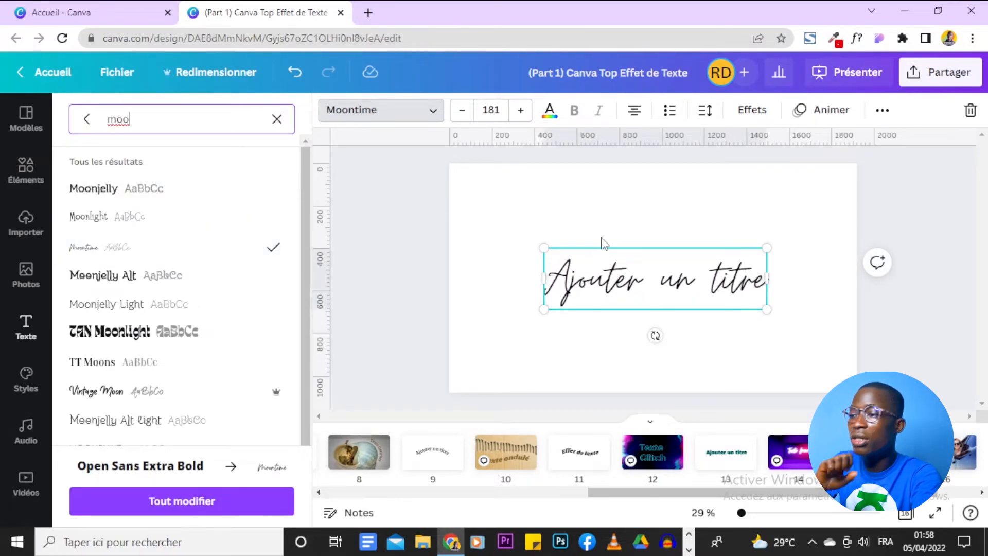
Step: Apply the Néon effect to the page 15 title, trying intensities of 95 and 72 before raising it close to the maximum
click(752, 111)
scroll(201, 277, down, 1)
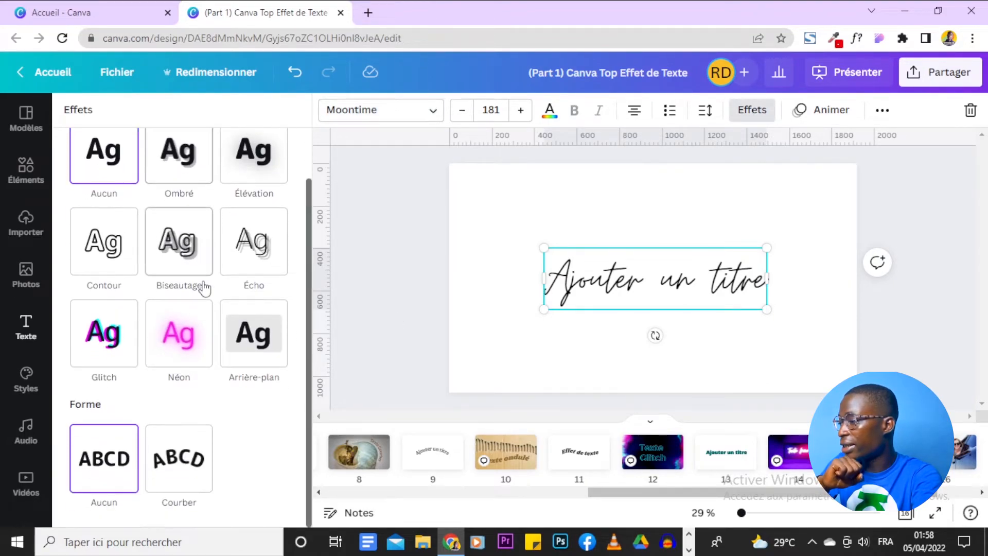
click(186, 344)
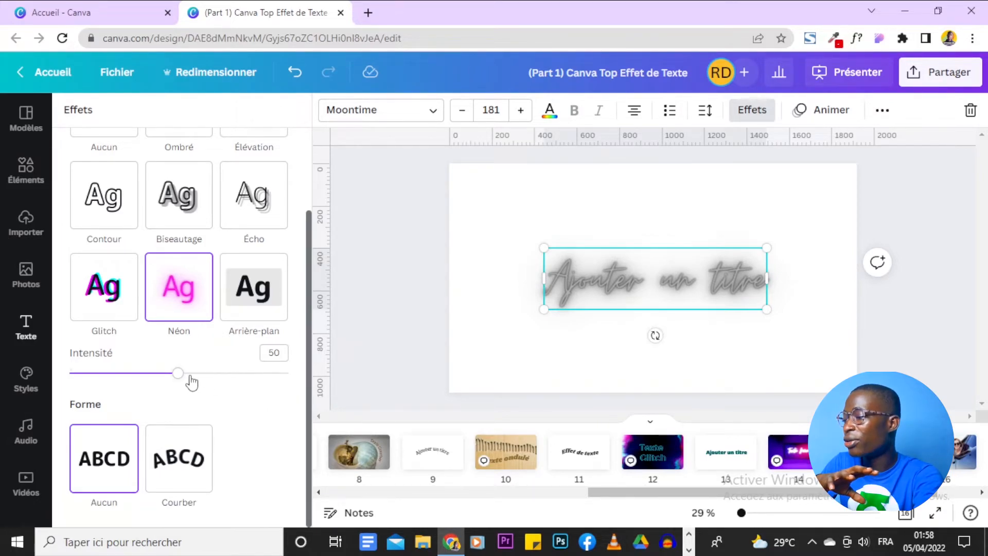
drag(179, 373, 278, 389)
click(265, 389)
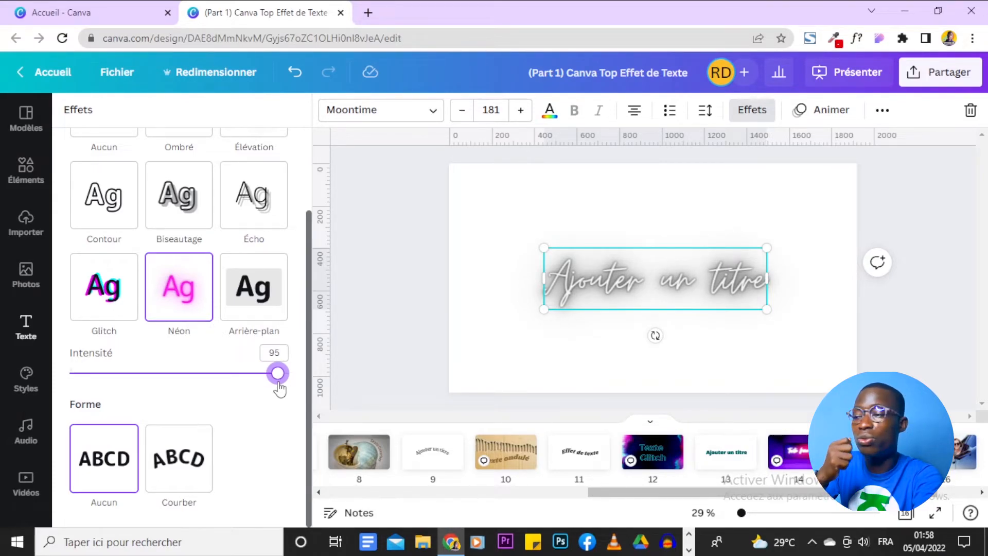
drag(278, 389, 226, 406)
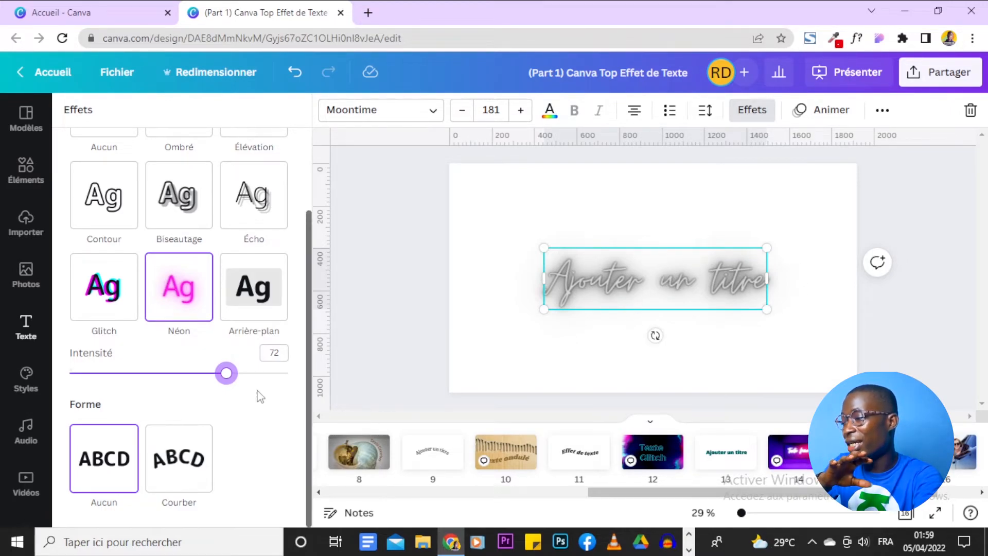
drag(227, 372, 281, 409)
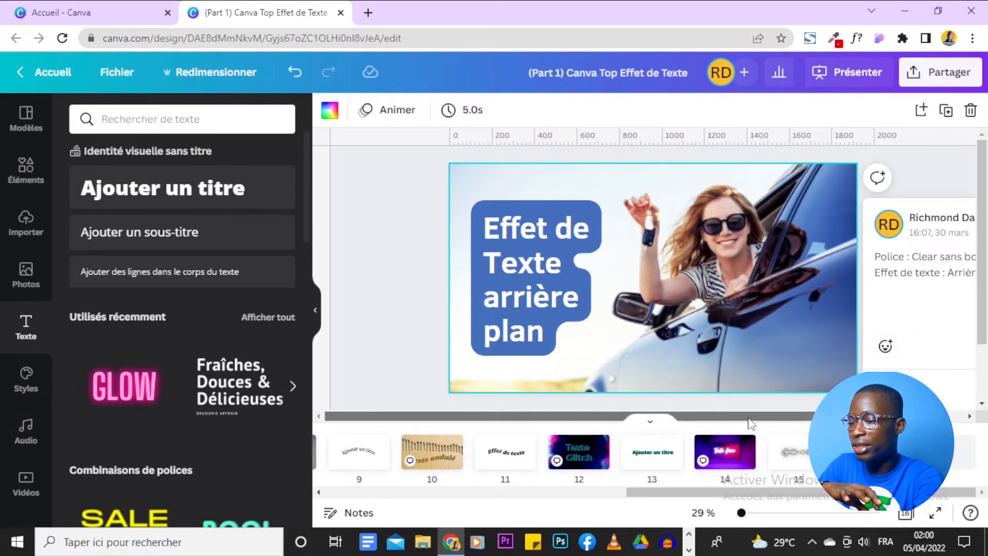
Step: Insert a blank page after the "Effet de Texte arrière plan" example on page 16 and add a title to it
drag(751, 415, 820, 416)
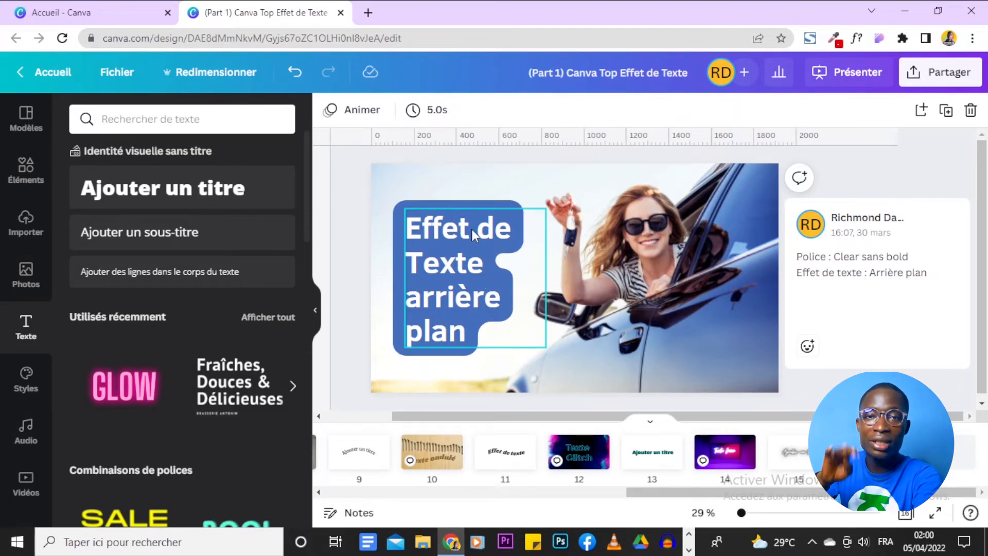
click(477, 196)
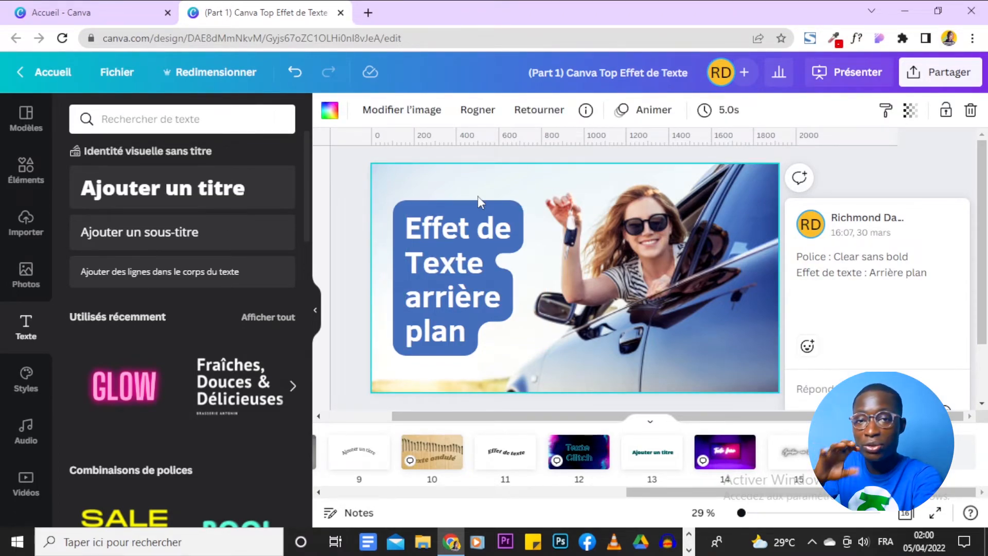
click(478, 203)
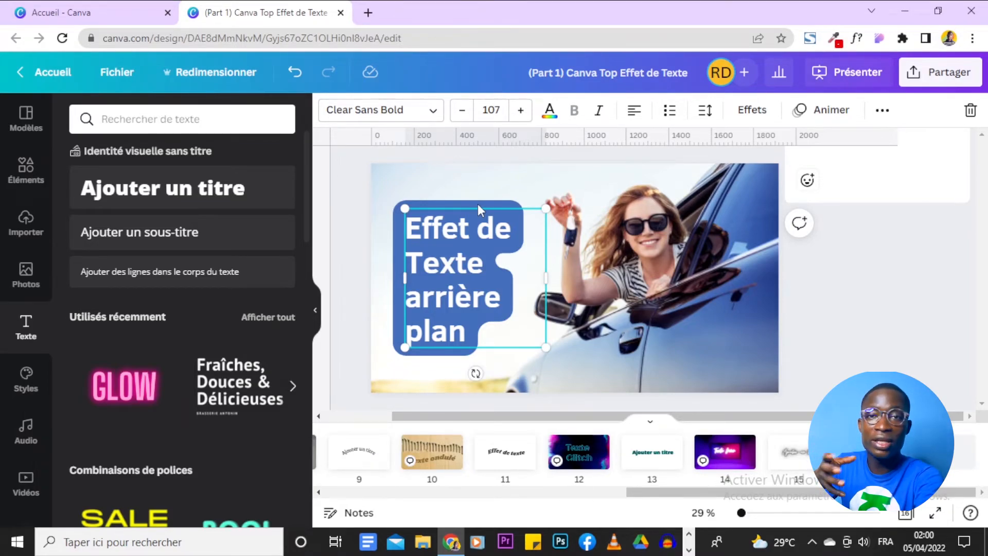
click(969, 452)
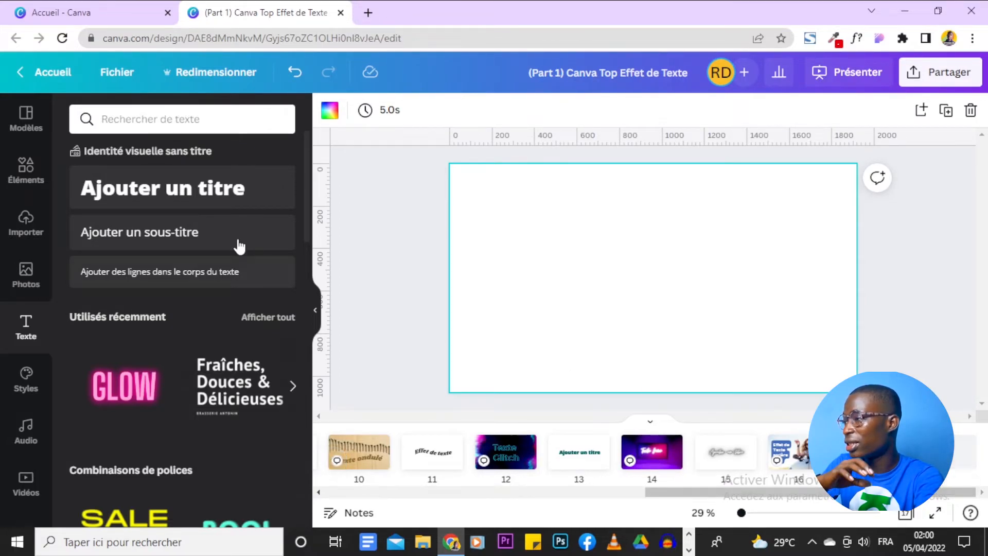
click(191, 196)
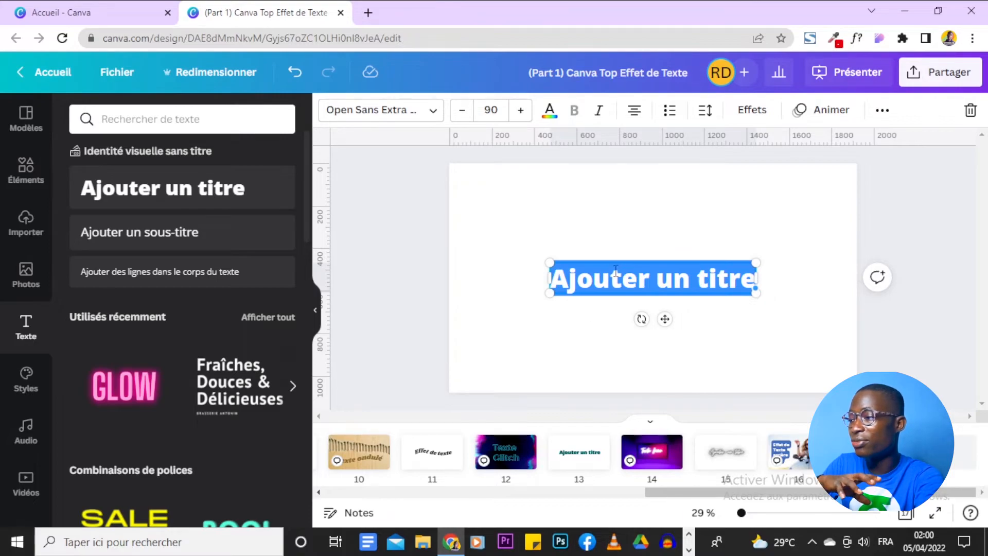
Step: Change the font of the title on page 17 to Clear Sans Bold
click(389, 112)
text(moo)
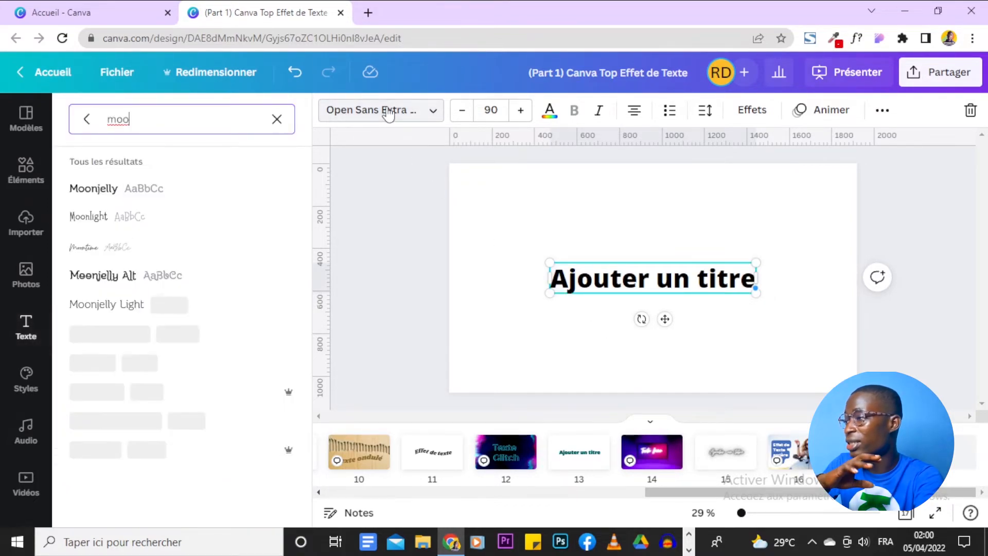
click(278, 120)
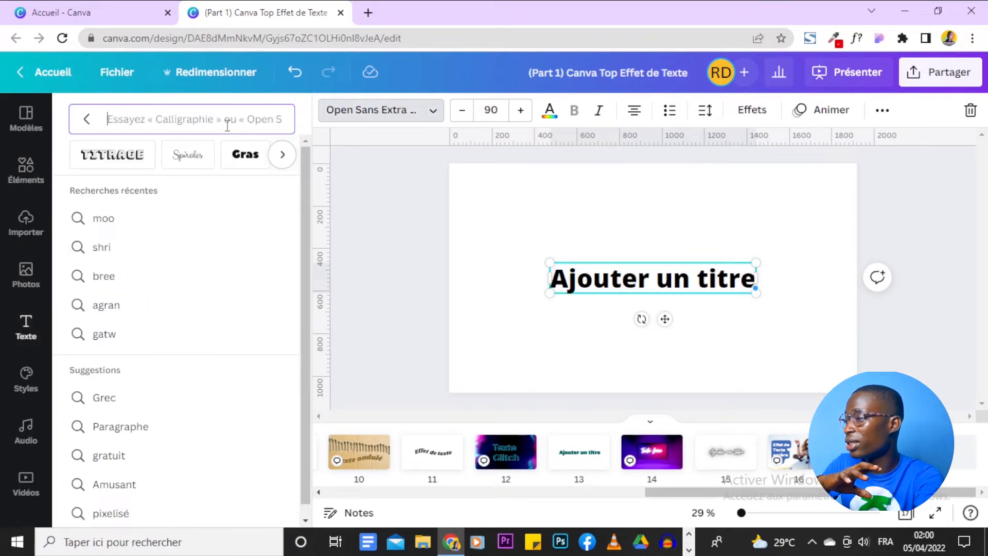
text(clea)
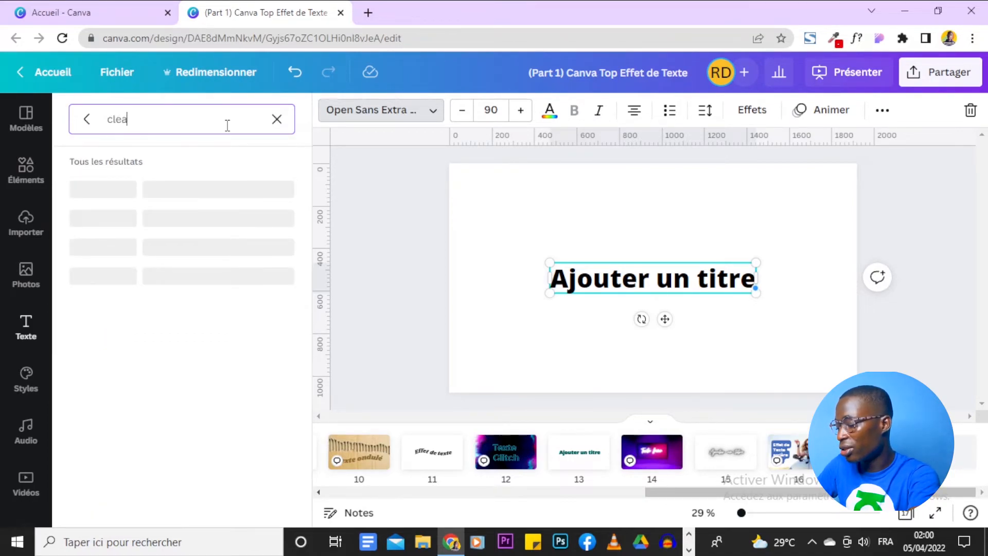
text(r)
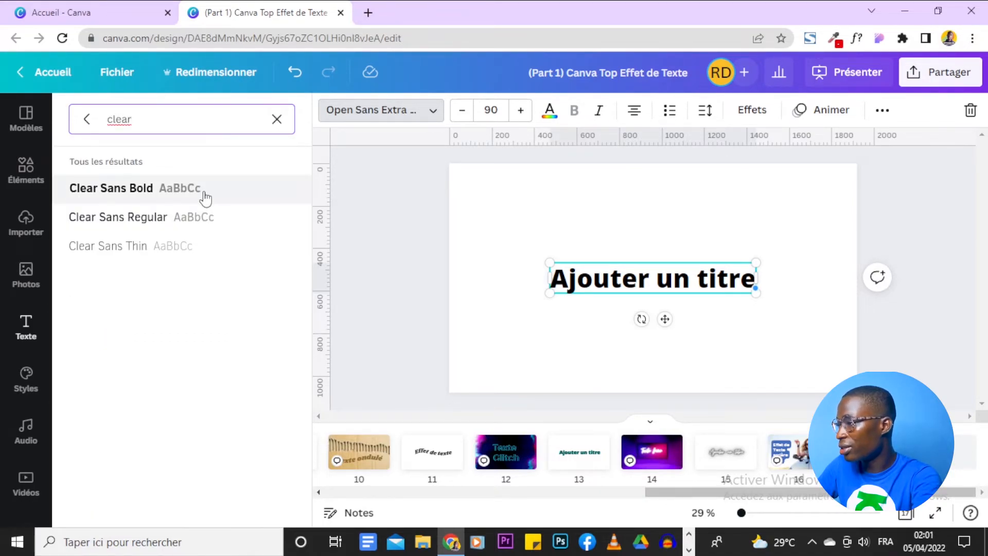
click(205, 194)
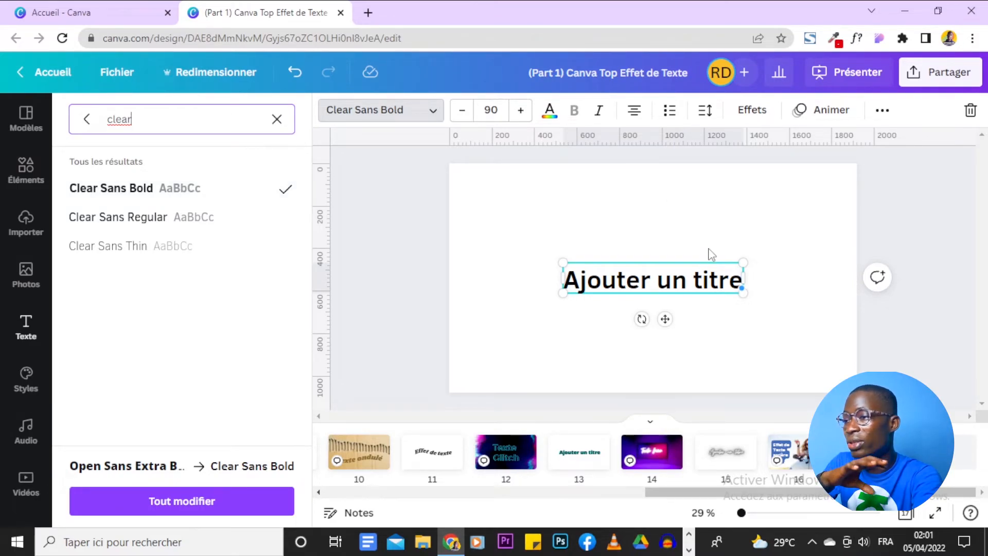
Step: Apply the Arrière-plan effect to the page 17 title and colour its background with the document's lighter brown
click(752, 109)
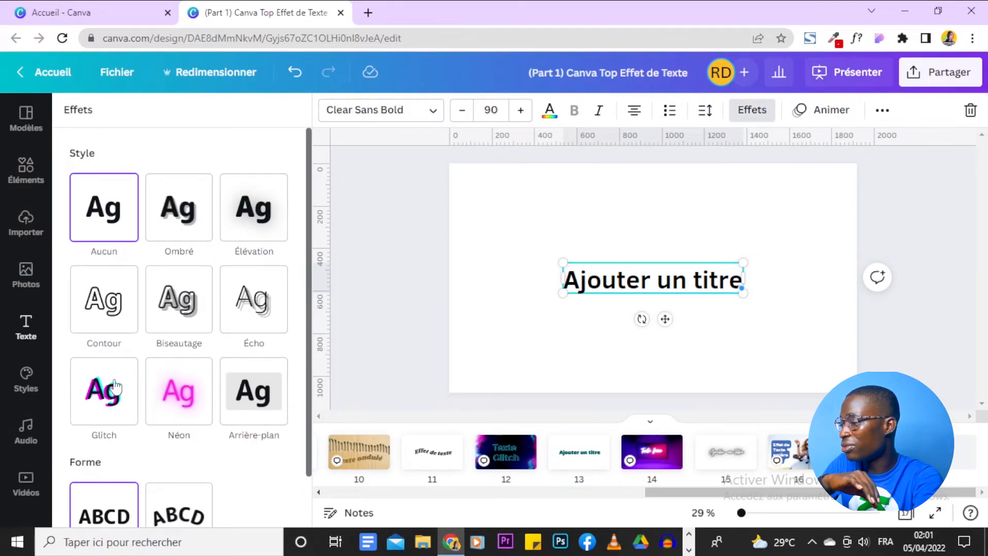
click(257, 391)
scroll(257, 392, down, 4)
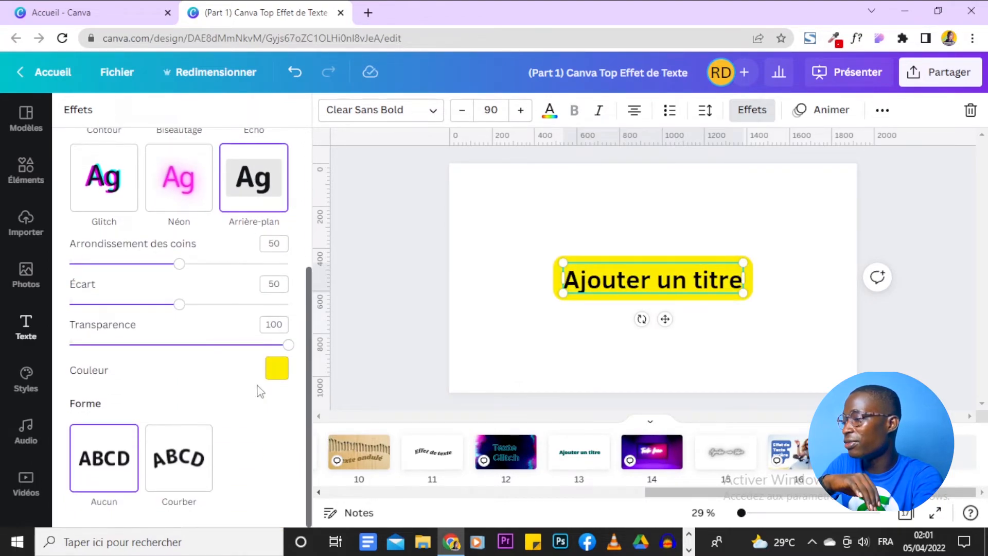
click(271, 375)
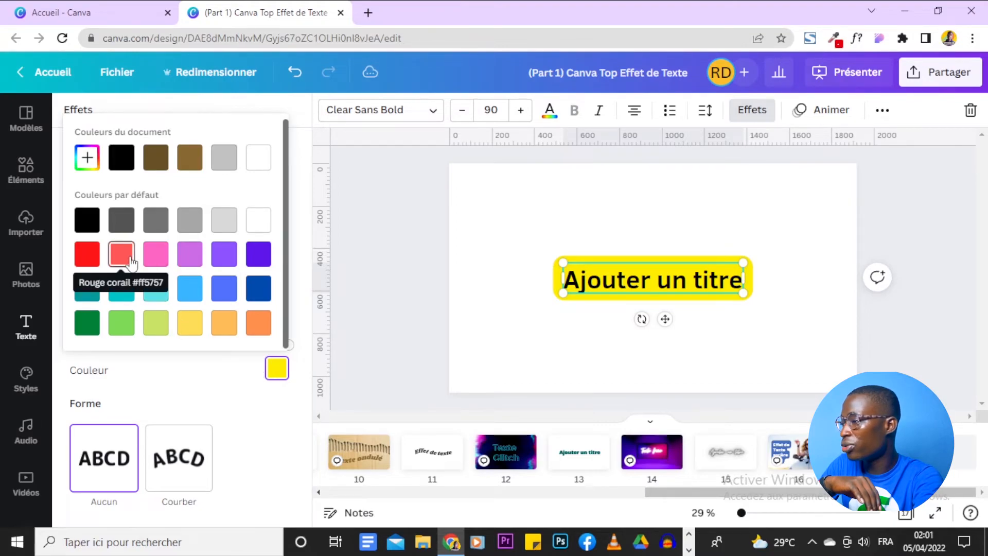
click(195, 165)
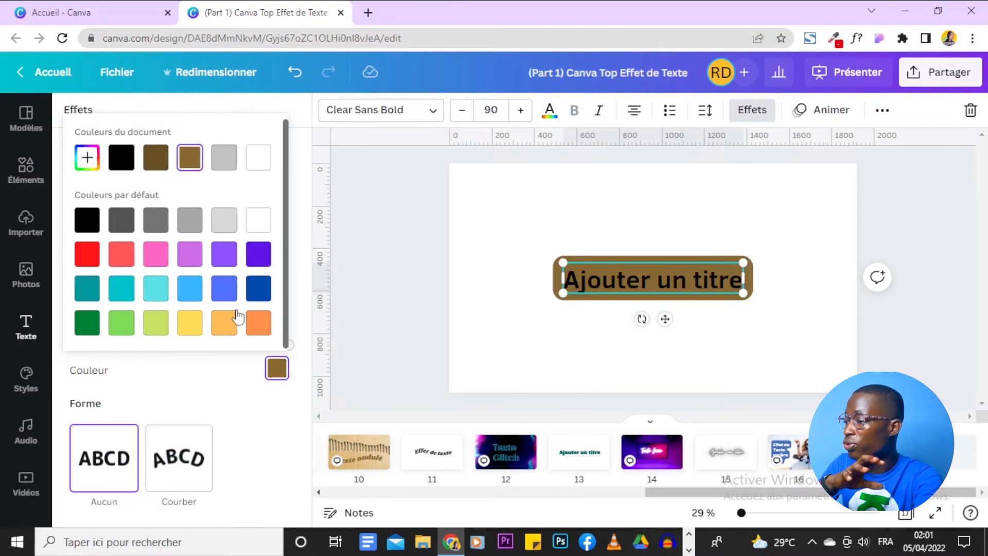
click(243, 392)
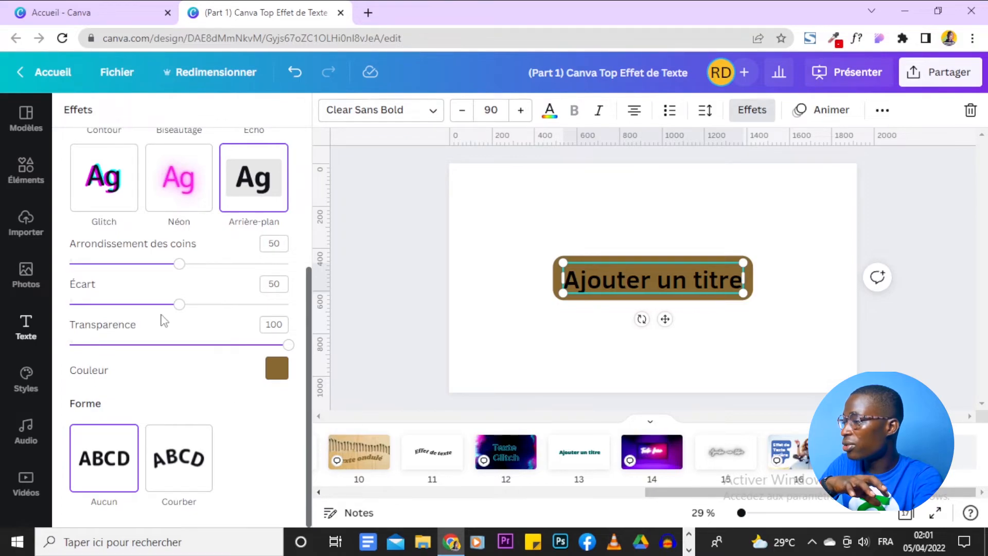
Step: Set the background effect's Écart to 27 and its Arrondissement des coins to 54, after trying a rounding of 0
drag(177, 308, 129, 309)
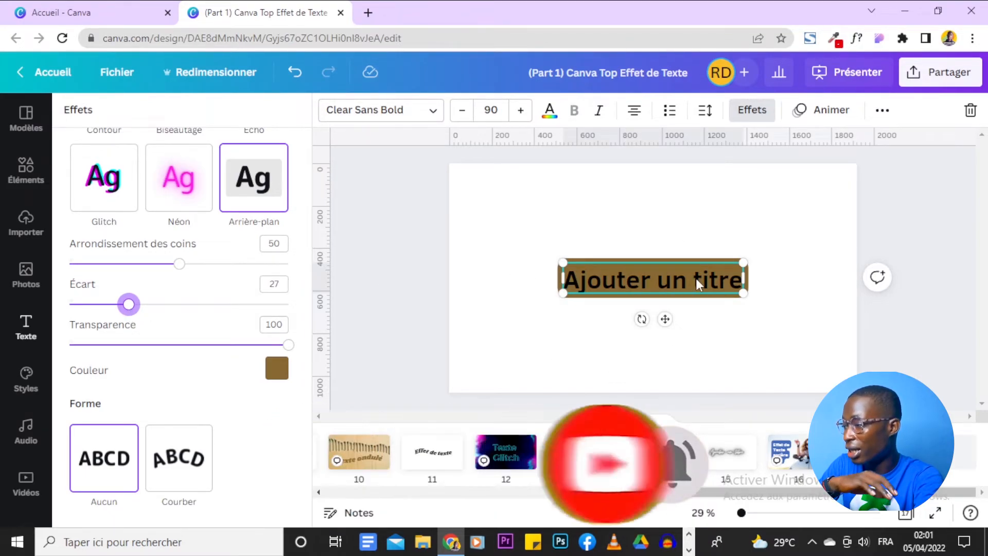
drag(178, 267, 41, 314)
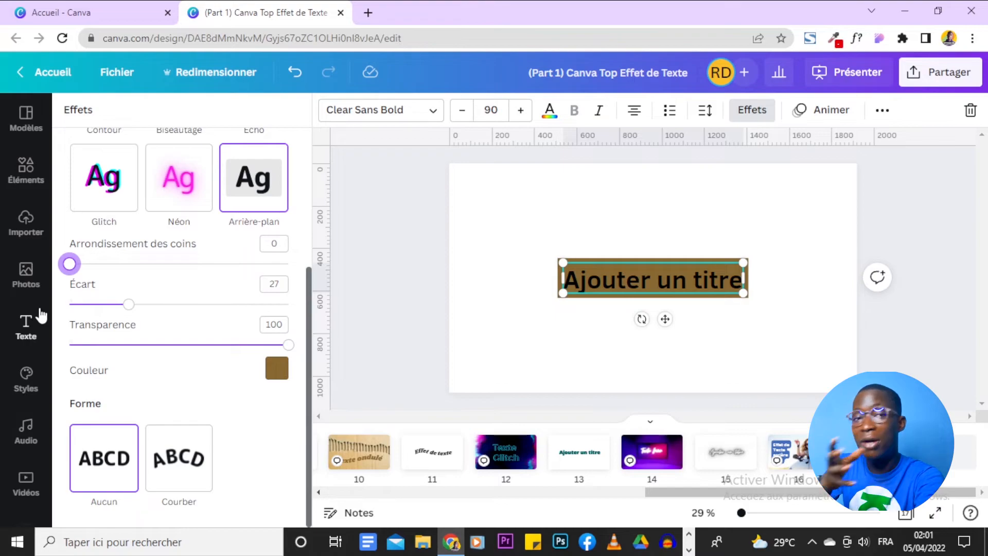
drag(43, 317, 190, 288)
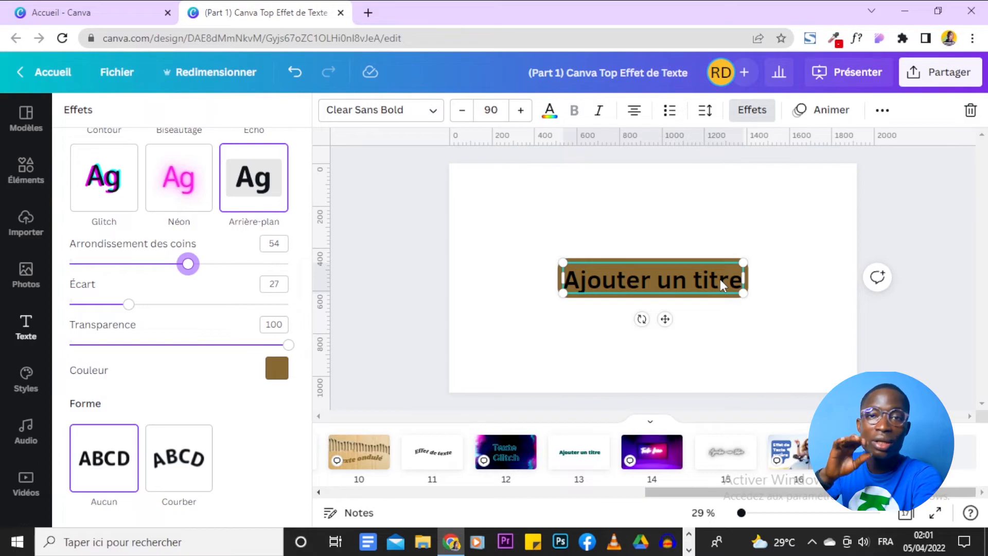
Step: Change the text colour of the page 17 title to white and reopen its effect settings
double_click(658, 287)
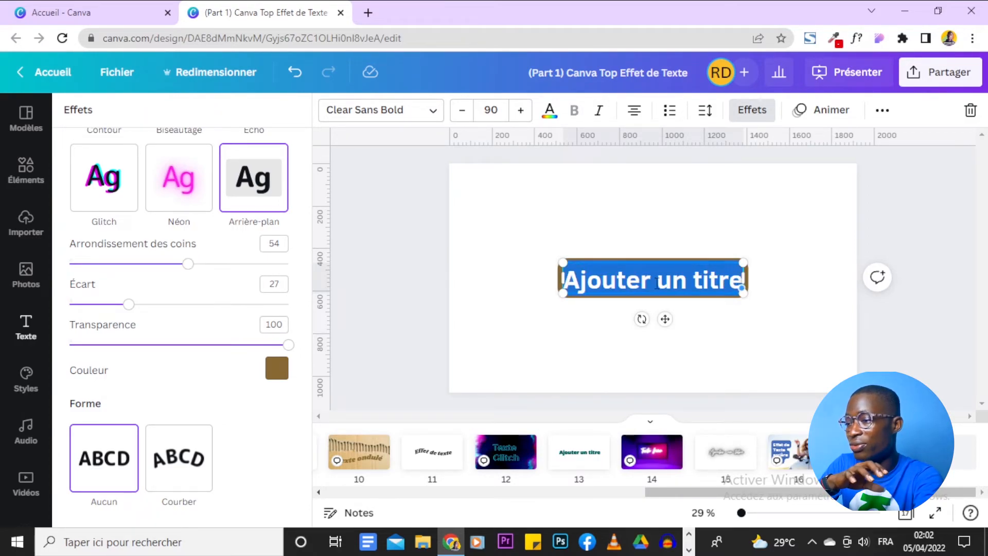
click(549, 110)
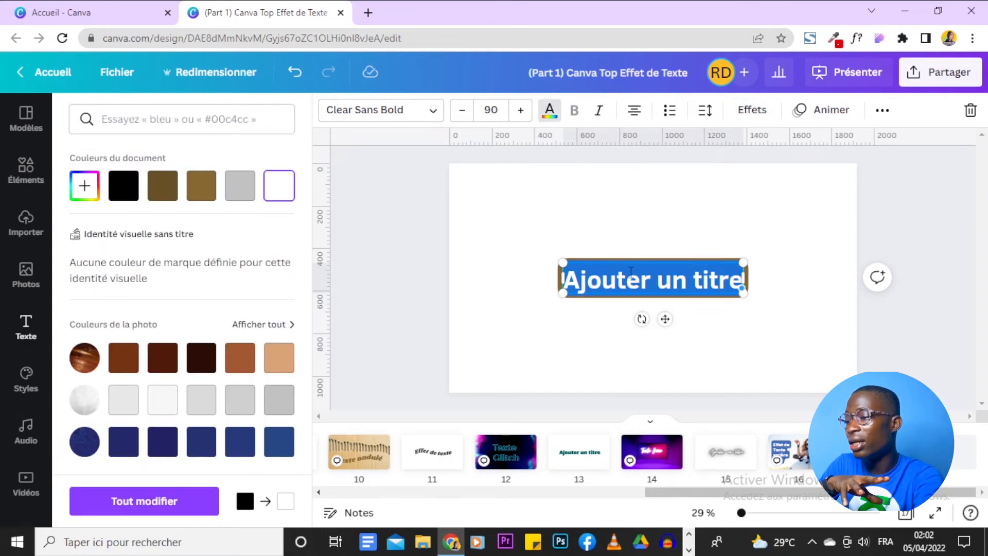
click(693, 284)
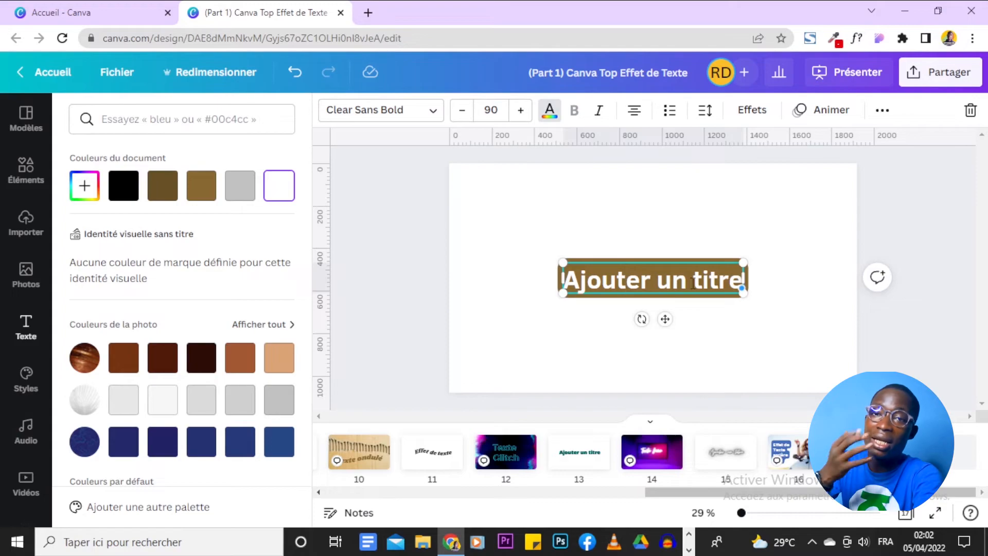
click(751, 109)
scroll(234, 337, down, 4)
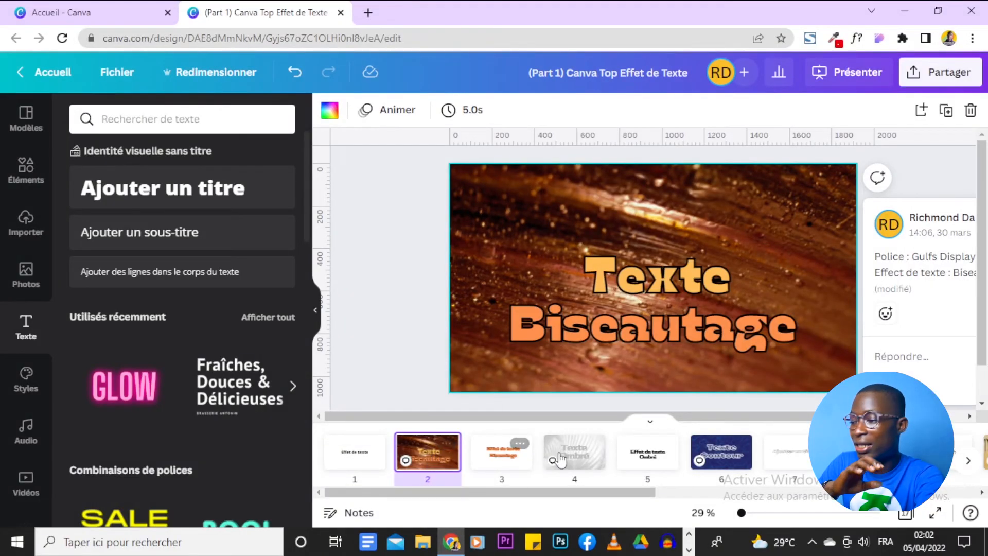
Step: Review the finished example pages in turn: Ombré, Contour, Courber, ondulé, Glitch, Néon and Arrière-plan, on pages 4 to 16
click(556, 459)
click(720, 453)
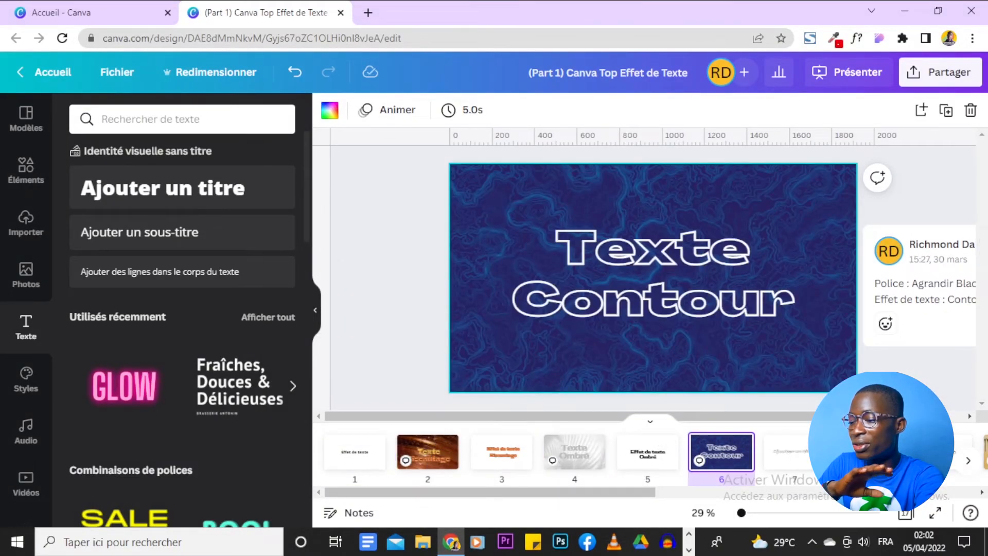
click(867, 452)
drag(628, 493, 760, 491)
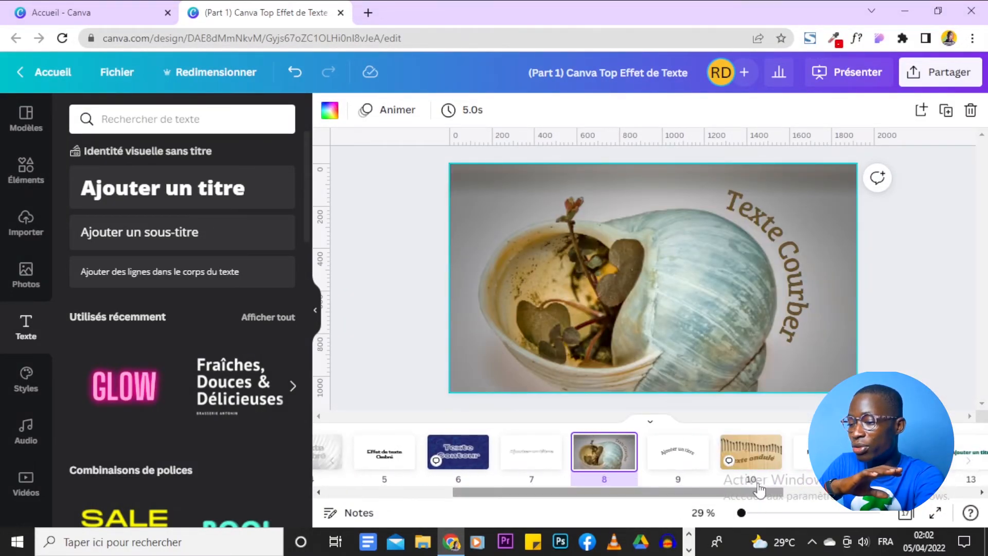
click(752, 453)
scroll(792, 463, right, 2)
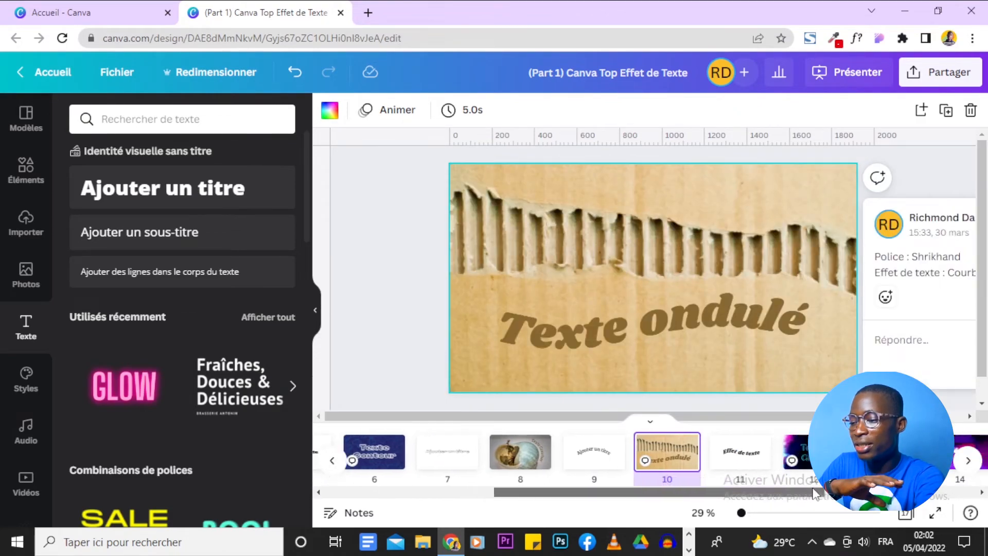
click(802, 463)
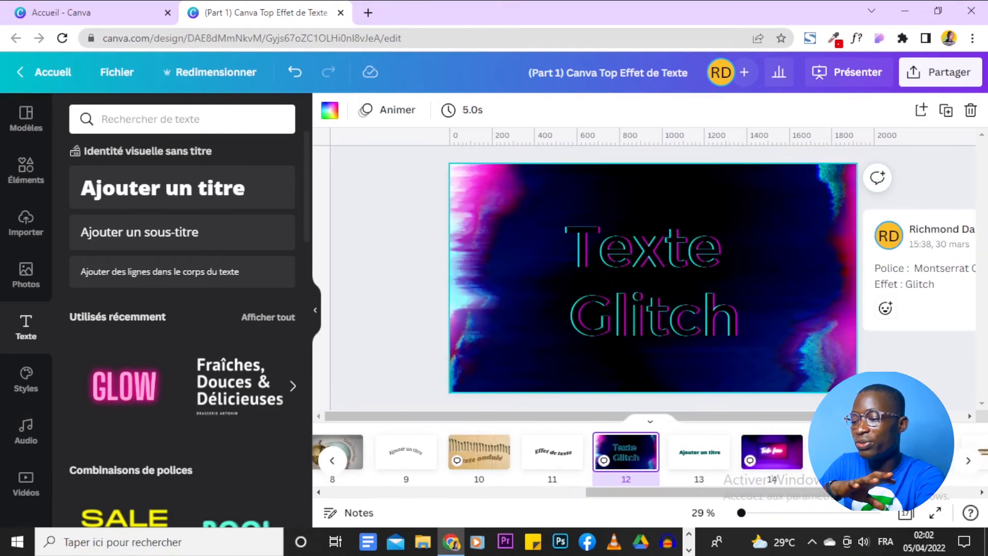
click(768, 468)
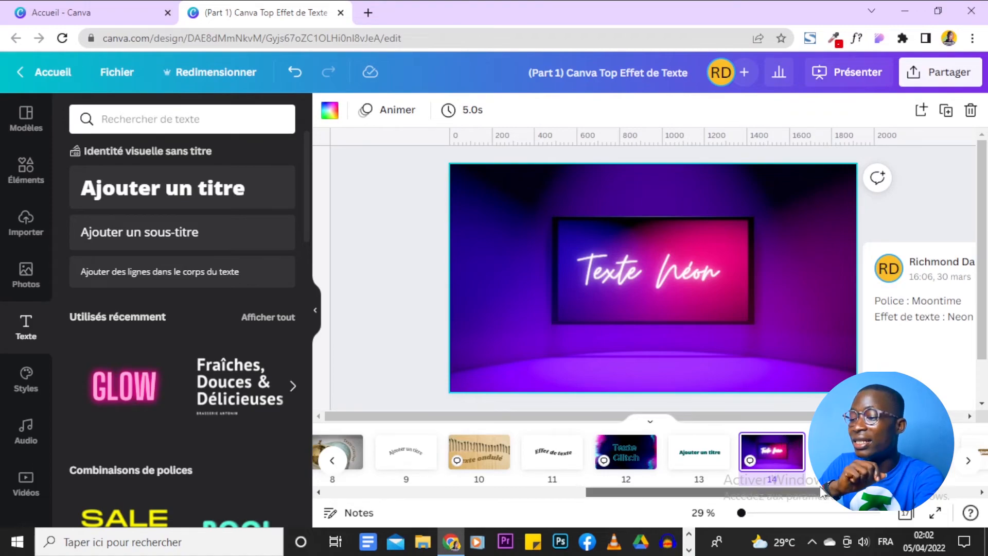
click(782, 463)
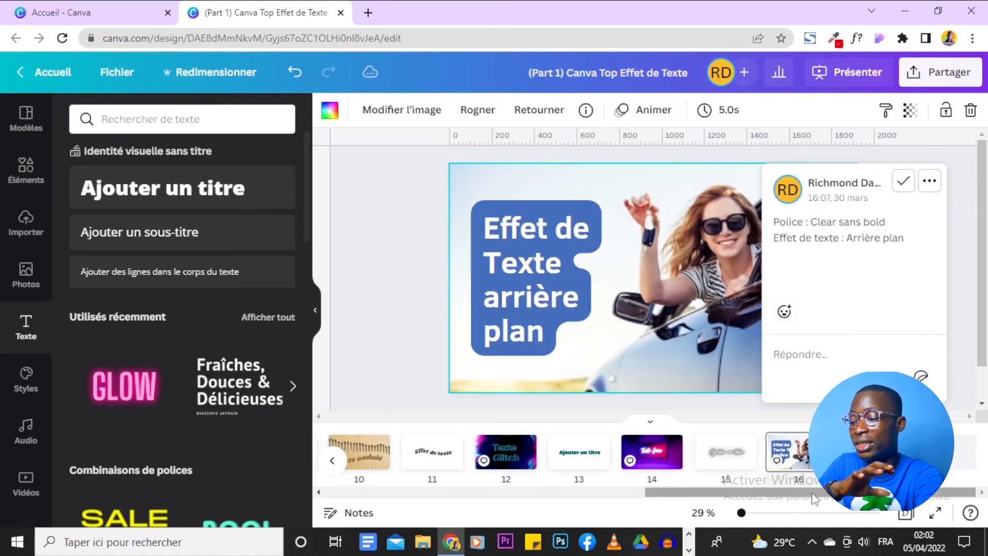